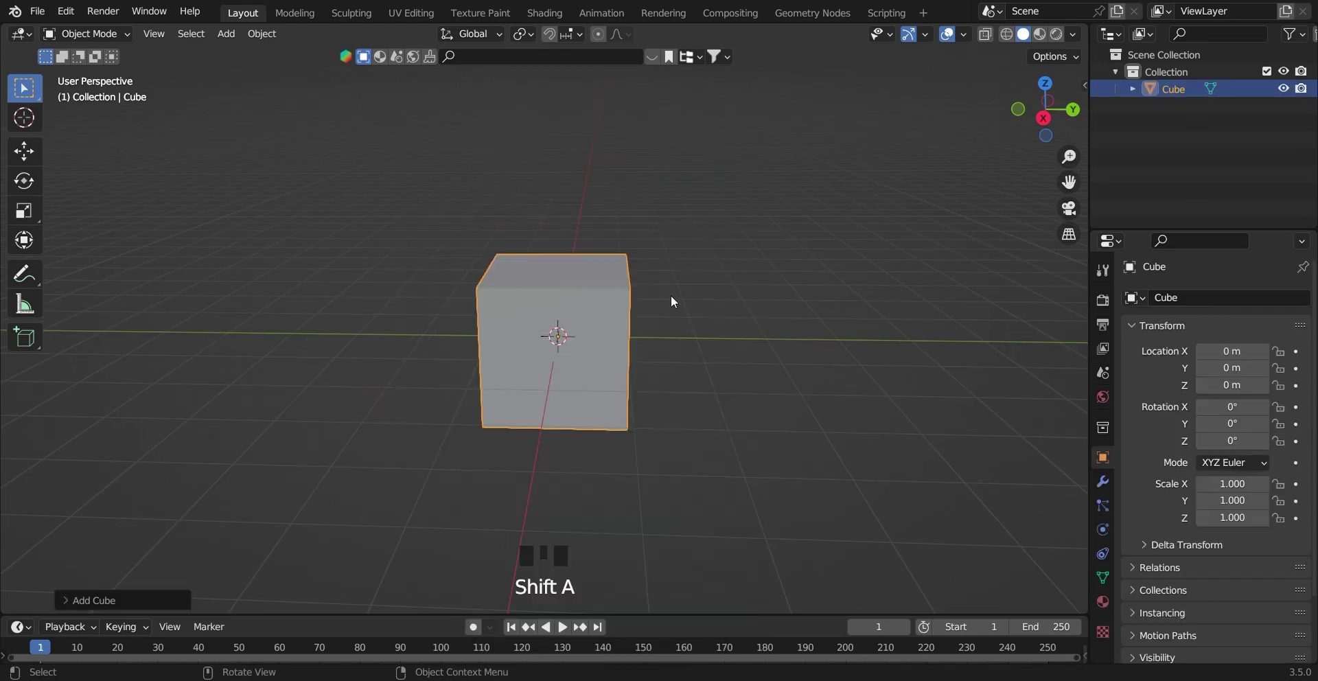
Step: Delete the top face and the adjoining front face of the cube in Edit Mode
{"action": "key", "text": "KP_Decimal"}
{"action": "key", "text": "Tab"}
{"action": "scroll", "coordinate": [685, 311], "scroll_direction": "down", "scroll_amount": 3}
{"action": "middle_click_drag", "start_coordinate": [685, 311], "coordinate": [591, 294]}
{"action": "scroll", "coordinate": [591, 294], "scroll_direction": "down", "scroll_amount": 2}
{"action": "key", "text": "3"}
{"action": "left_click", "coordinate": [556, 250]}
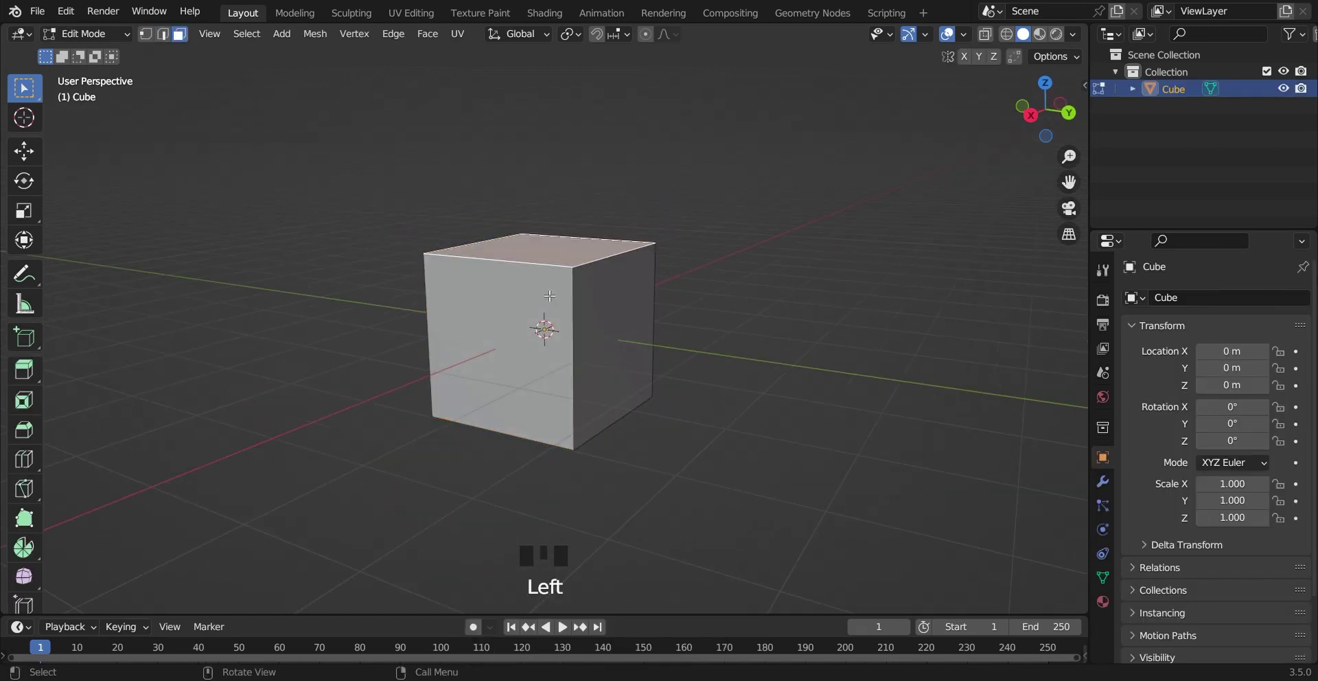
{"action": "left_click", "coordinate": [539, 305], "text": "shift"}
{"action": "key", "text": "x"}
{"action": "left_click", "coordinate": [590, 328]}
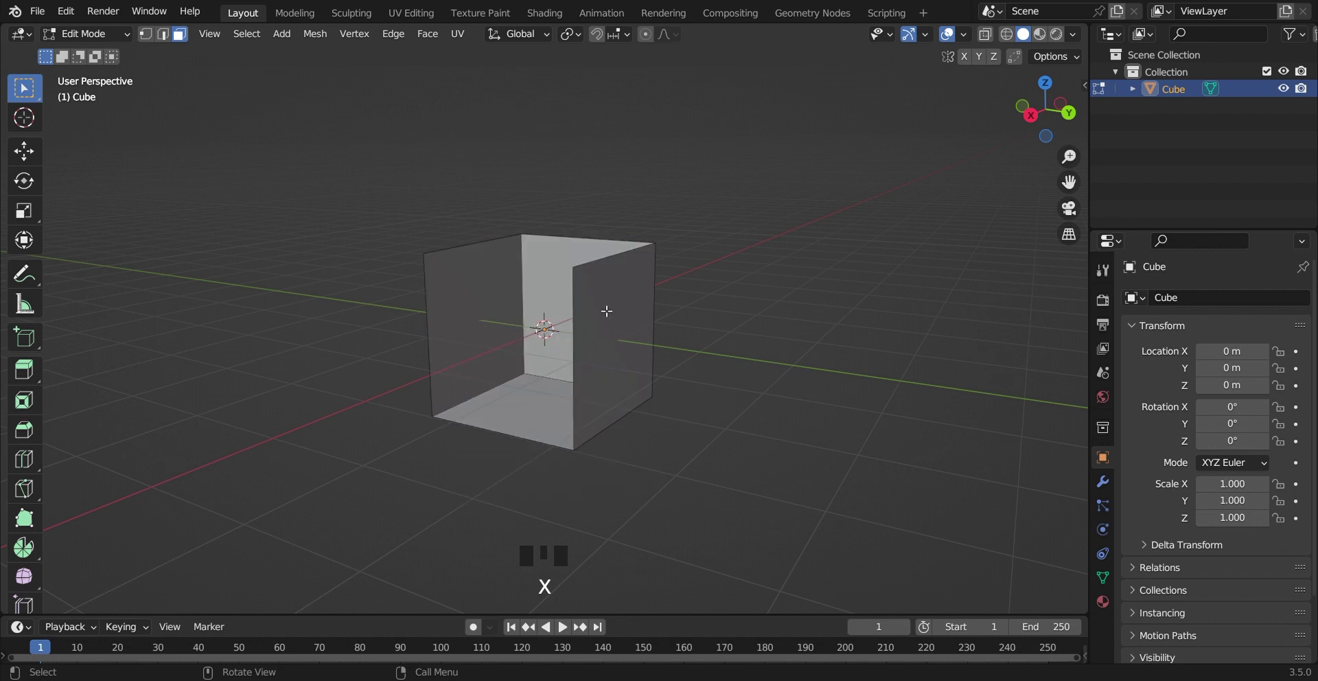
Step: Subdivide all remaining faces of the open cube with one cut
{"action": "key", "text": "a"}
{"action": "right_click", "coordinate": [604, 312]}
{"action": "left_click", "coordinate": [528, 327]}
Step: Lower the upper front faces of both side walls along Z to shape the armrests
{"action": "left_click", "coordinate": [591, 305]}
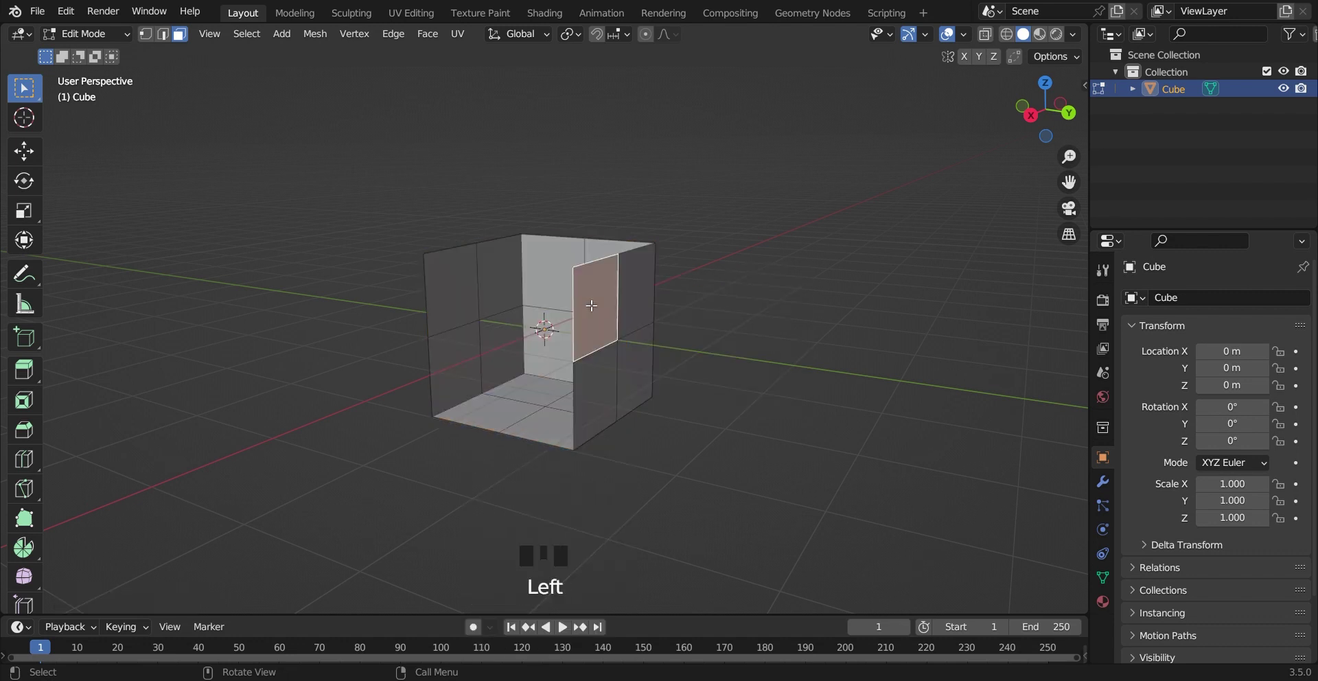
{"action": "scroll", "coordinate": [652, 321], "scroll_direction": "up", "scroll_amount": 3}
{"action": "key", "text": "g"}
{"action": "key", "text": "z"}
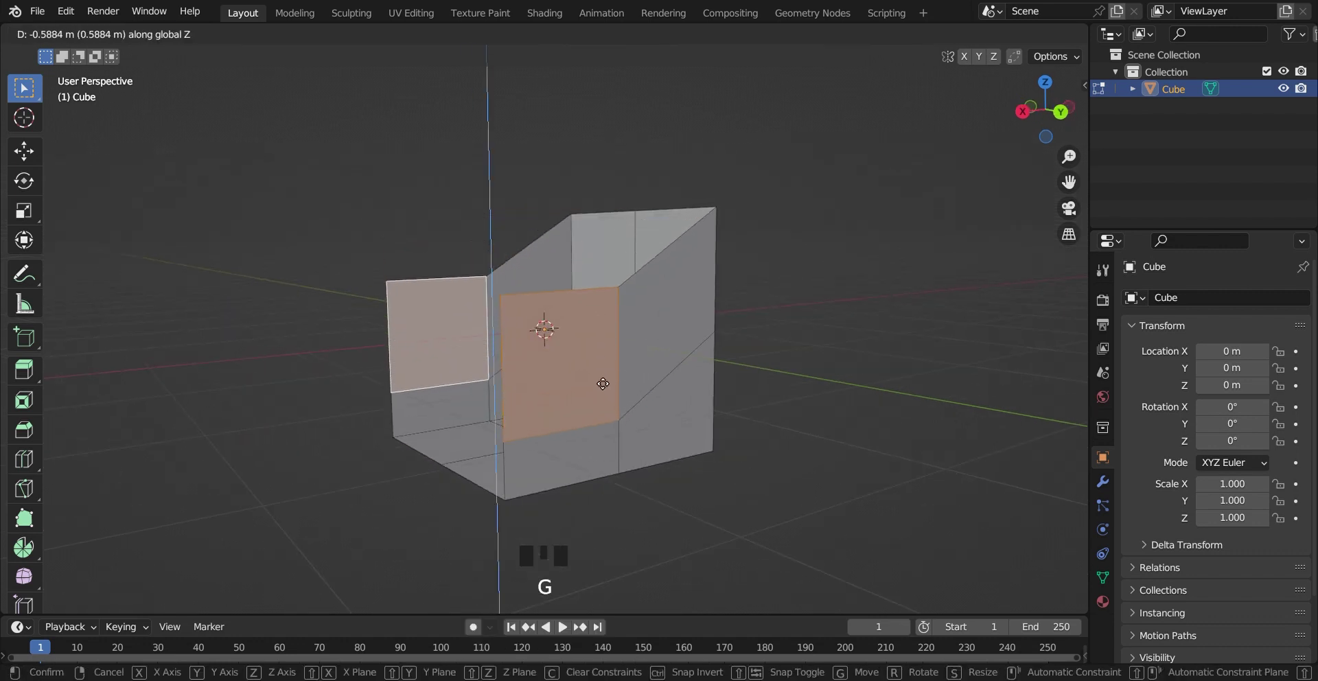
{"action": "left_click", "coordinate": [606, 395]}
Step: Move the top edges of both armrests about 0.36 m toward the backrest along X in front view
{"action": "middle_click_drag", "start_coordinate": [606, 395], "coordinate": [520, 345]}
{"action": "left_click", "coordinate": [520, 345]}
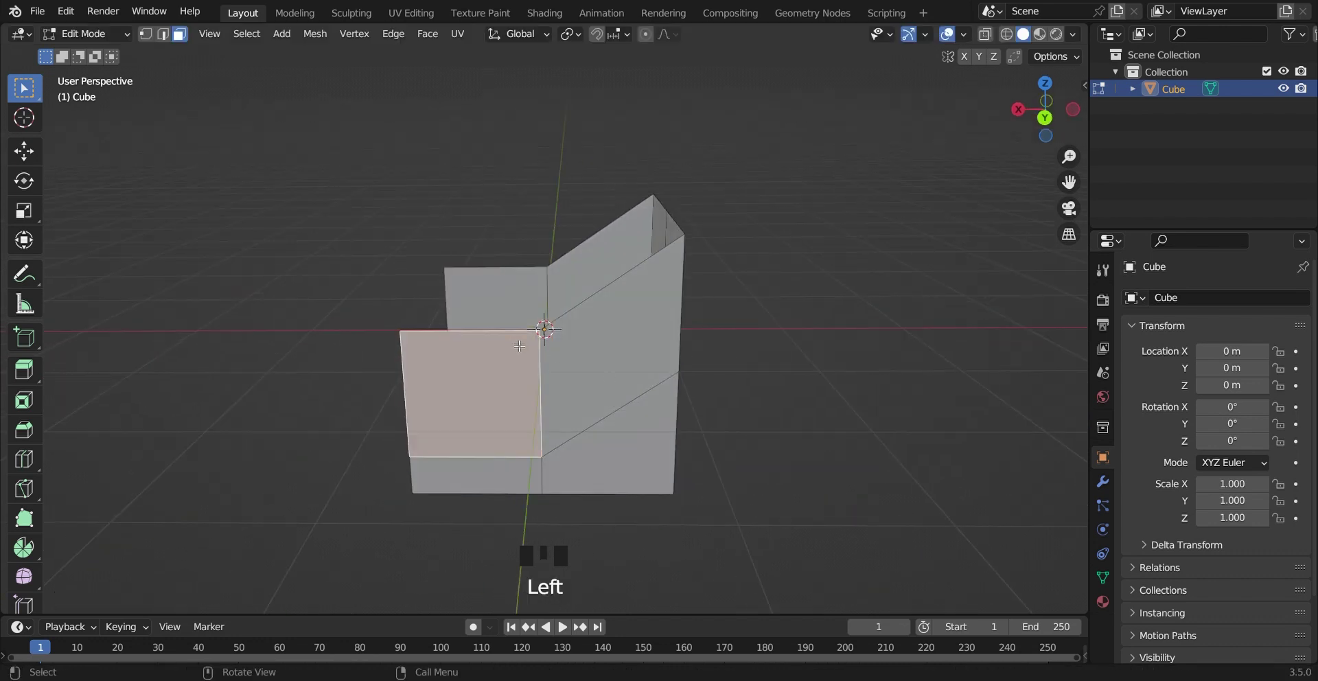
{"action": "key", "text": "KP_3"}
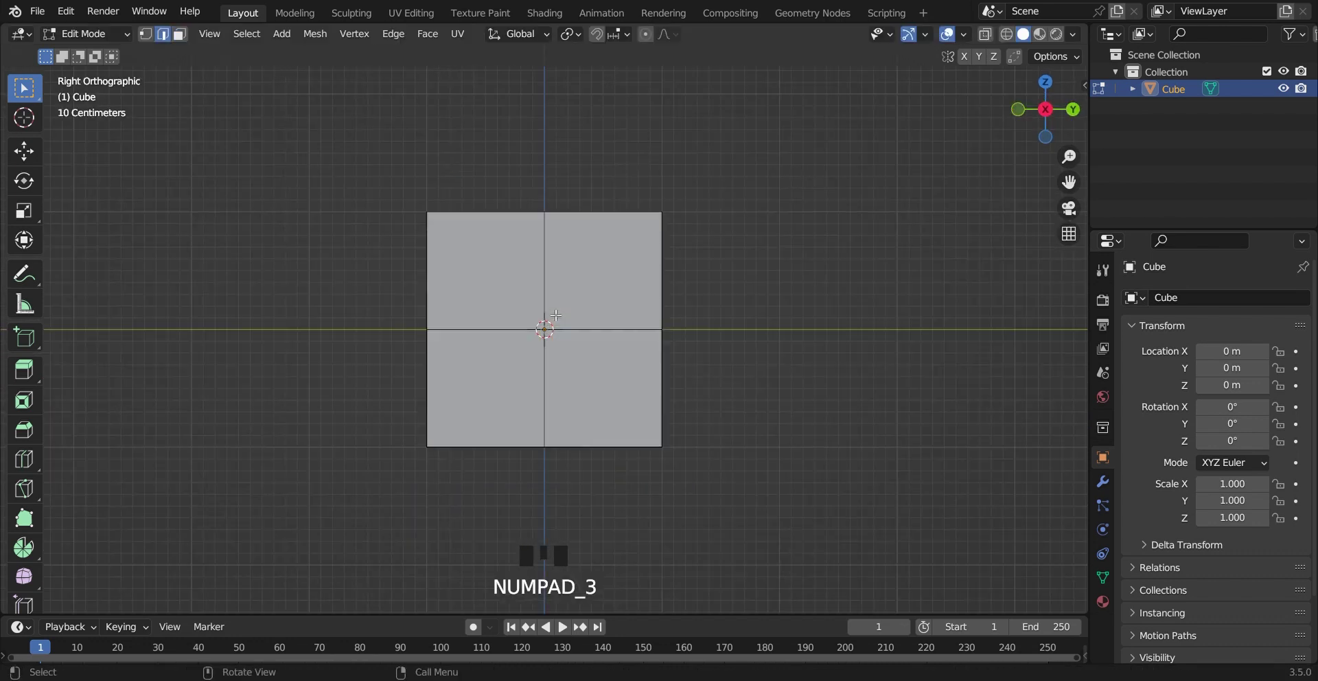
{"action": "key", "text": "KP_1"}
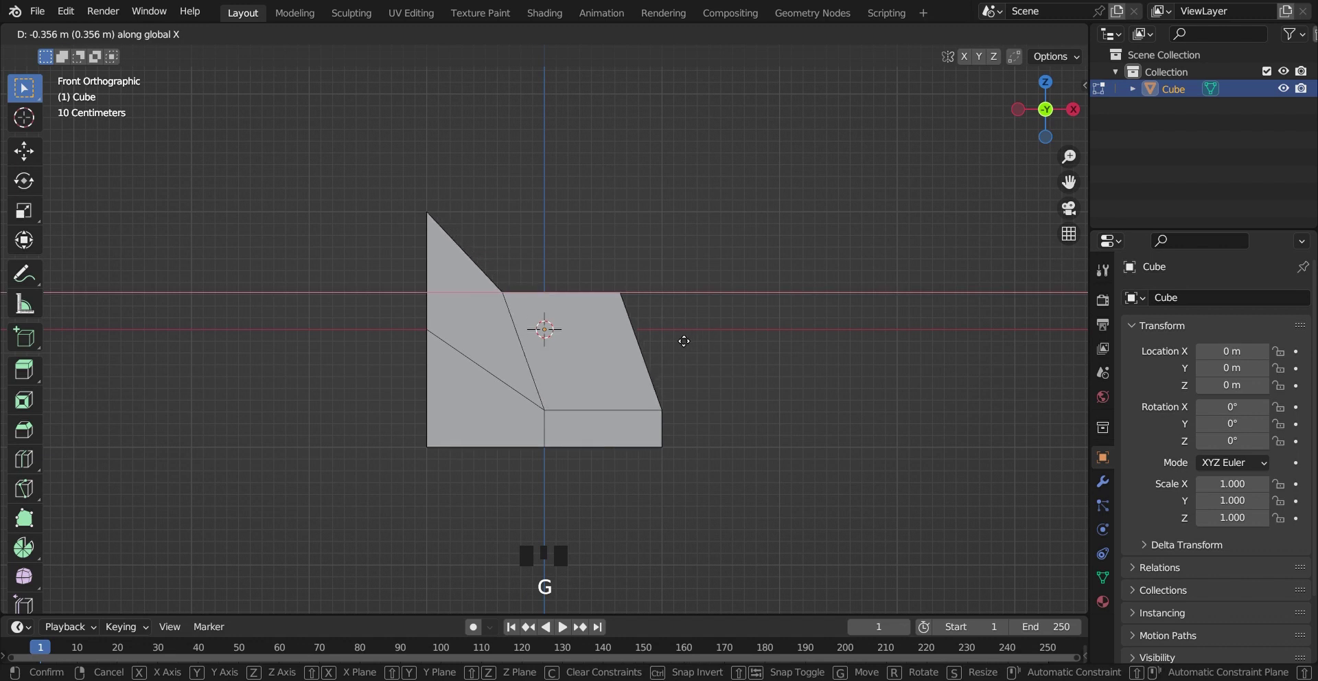
{"action": "left_click", "coordinate": [679, 337]}
Step: Adjust the height of the armrest edges along the Z axis
{"action": "key", "text": "g"}
{"action": "key", "text": "z"}
{"action": "middle_click_drag", "start_coordinate": [736, 295], "coordinate": [642, 334]}
{"action": "key", "text": "g"}
{"action": "key", "text": "z"}
{"action": "left_click", "coordinate": [658, 312]}
Step: Return to Object Mode and add a level 2 Subdivision Surface modifier to the seat shell
{"action": "key", "text": "Tab"}
{"action": "scroll", "coordinate": [718, 333], "scroll_direction": "down", "scroll_amount": 3}
{"action": "scroll", "coordinate": [648, 339], "scroll_direction": "up", "scroll_amount": 2}
{"action": "key", "text": "ctrl+2"}
{"action": "scroll", "coordinate": [648, 339], "scroll_direction": "up", "scroll_amount": 1}
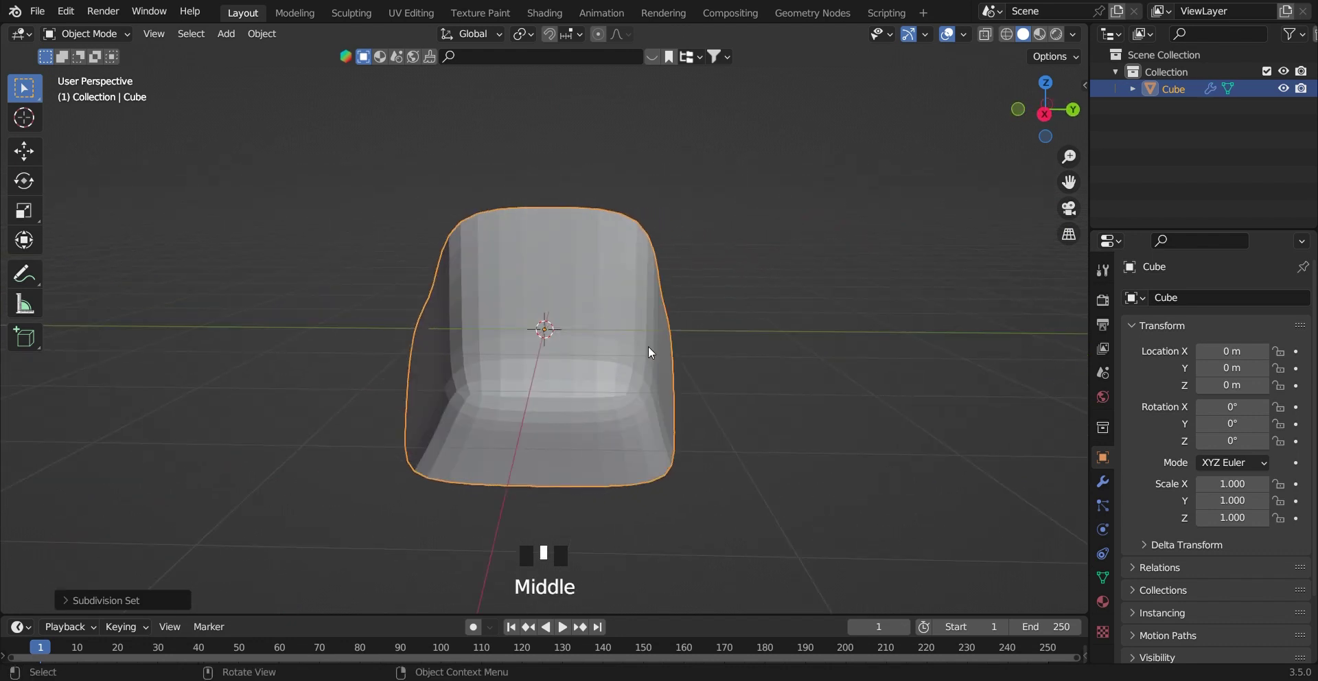
Step: Add a Solidify modifier to the seat shell with a thickness of 0.1 m
{"action": "left_click", "coordinate": [1103, 485]}
{"action": "left_click", "coordinate": [1149, 304]}
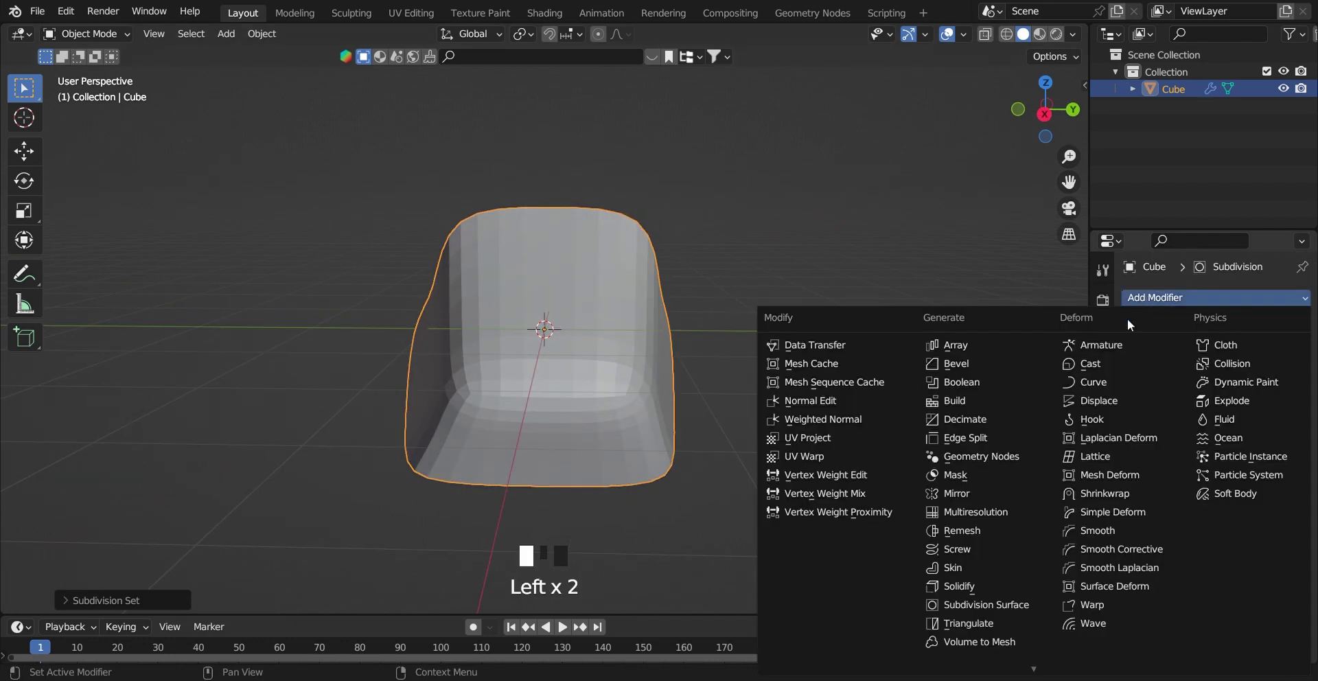
{"action": "left_click", "coordinate": [1003, 588]}
{"action": "scroll", "coordinate": [961, 522], "scroll_direction": "down", "scroll_amount": 2}
{"action": "middle_click_drag", "start_coordinate": [961, 522], "coordinate": [919, 518]}
{"action": "left_click", "coordinate": [1241, 529]}
{"action": "type", "text": ".1"}
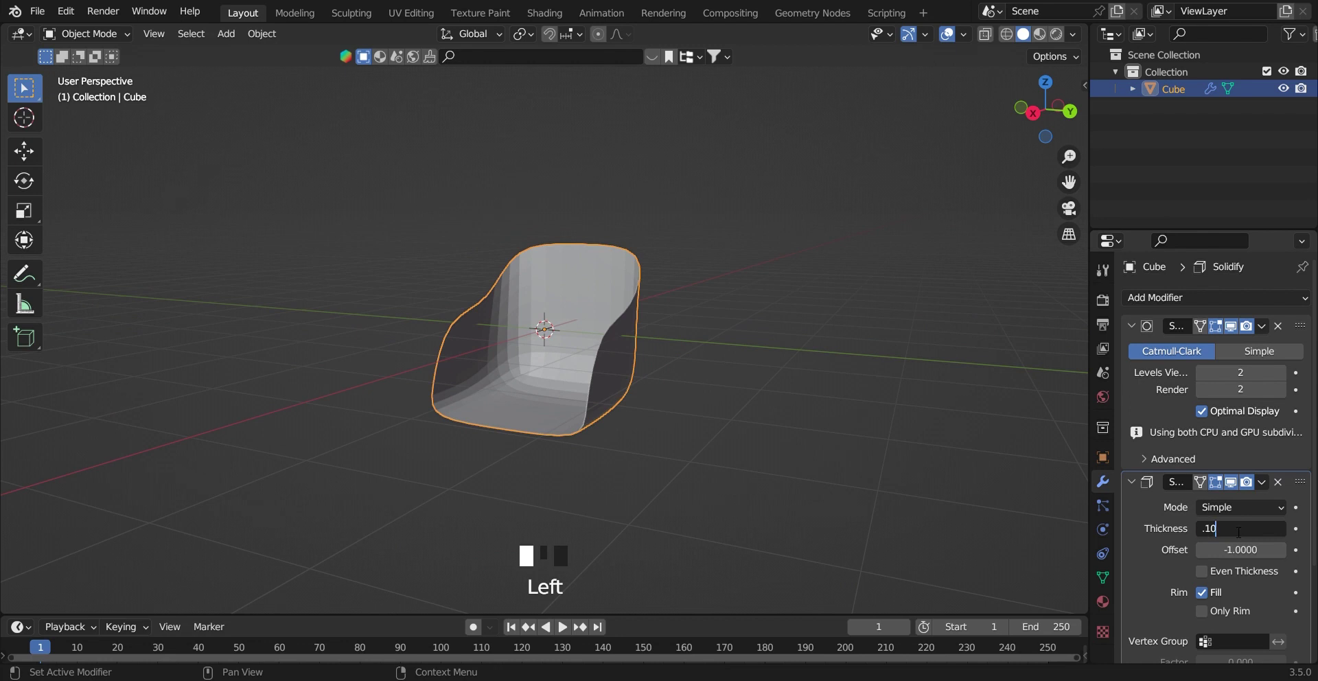
{"action": "key", "text": "Return"}
Step: Set the Solidify thickness to 0.15 m
{"action": "middle_click_drag", "start_coordinate": [1001, 516], "coordinate": [789, 464]}
{"action": "left_click", "coordinate": [1249, 508]}
{"action": "type", "text": ".15"}
{"action": "key", "text": "Return"}
{"action": "scroll", "coordinate": [697, 323], "scroll_direction": "down", "scroll_amount": 4}
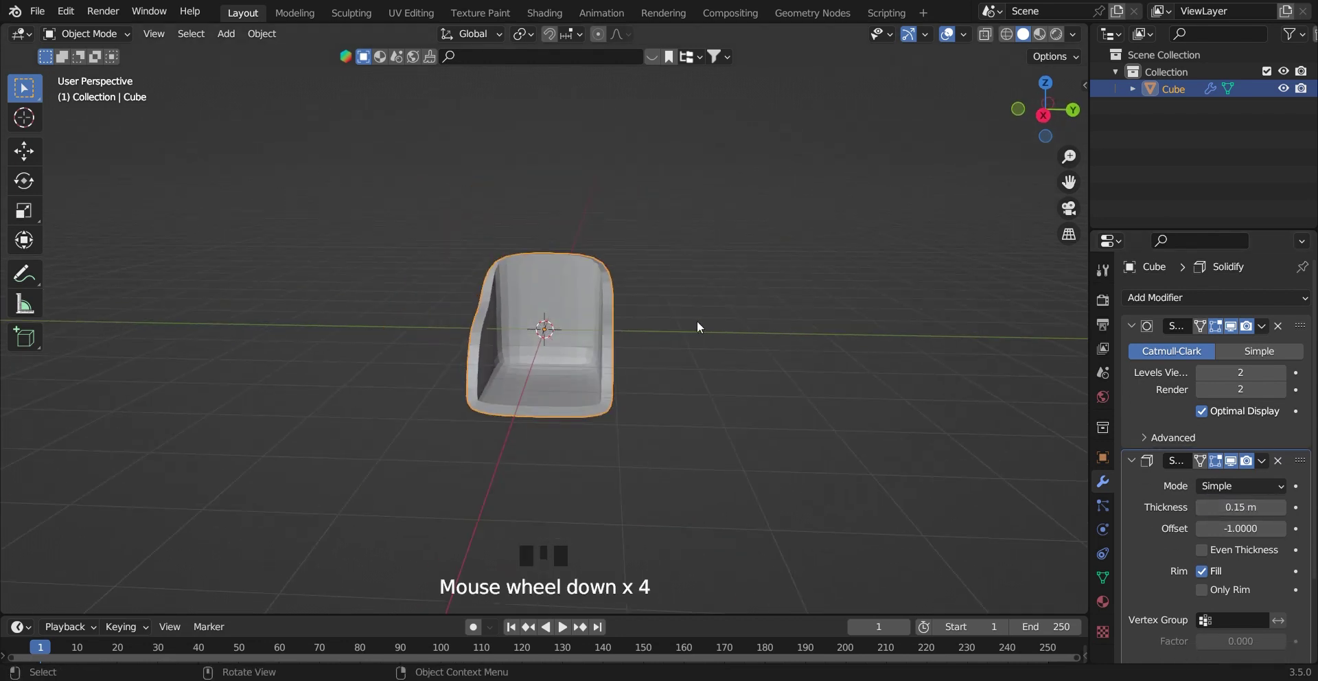
Step: Apply the Subdivision and Solidify modifiers to the seat shell
{"action": "middle_click_drag", "start_coordinate": [697, 324], "coordinate": [780, 364]}
{"action": "double_click", "coordinate": [1130, 332]}
{"action": "key", "text": "ctrl+a"}
{"action": "key", "text": "ctrl+a"}
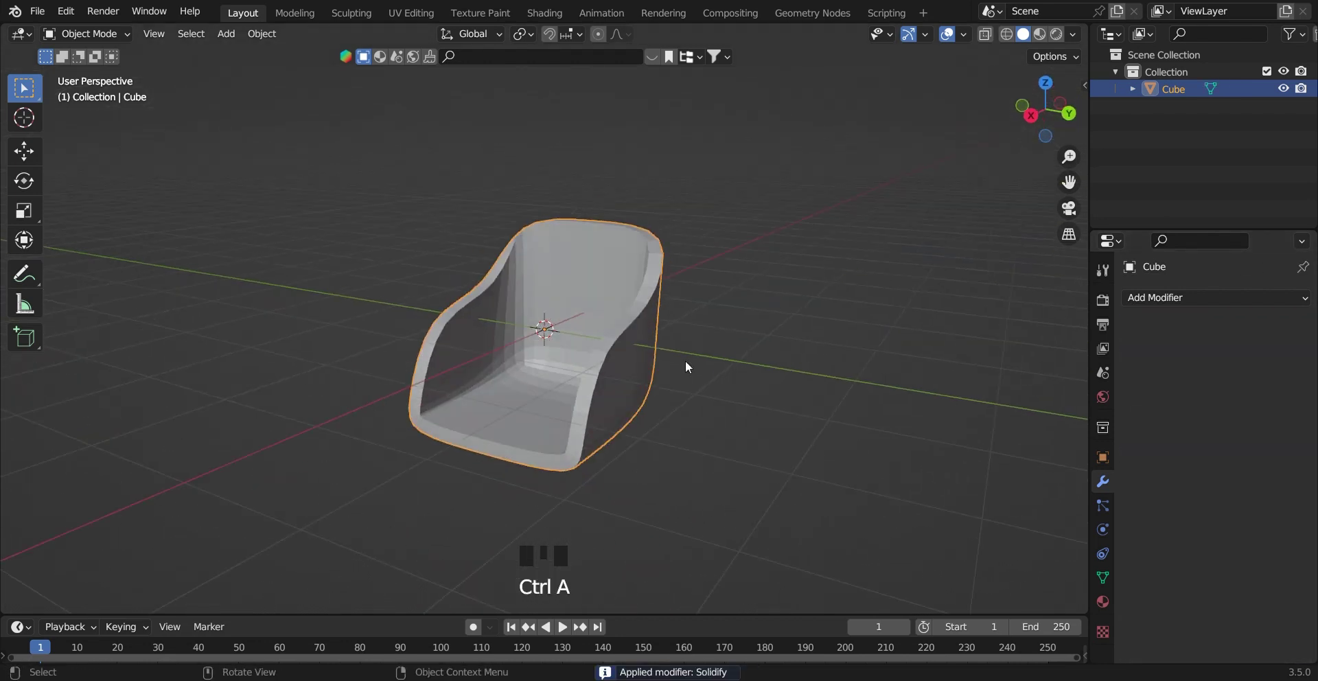
Step: Bevel four rows of edges across the inside of the chair, two on the backrest and two on the seat
{"action": "middle_click_drag", "start_coordinate": [684, 361], "coordinate": [718, 363]}
{"action": "key", "text": "Tab"}
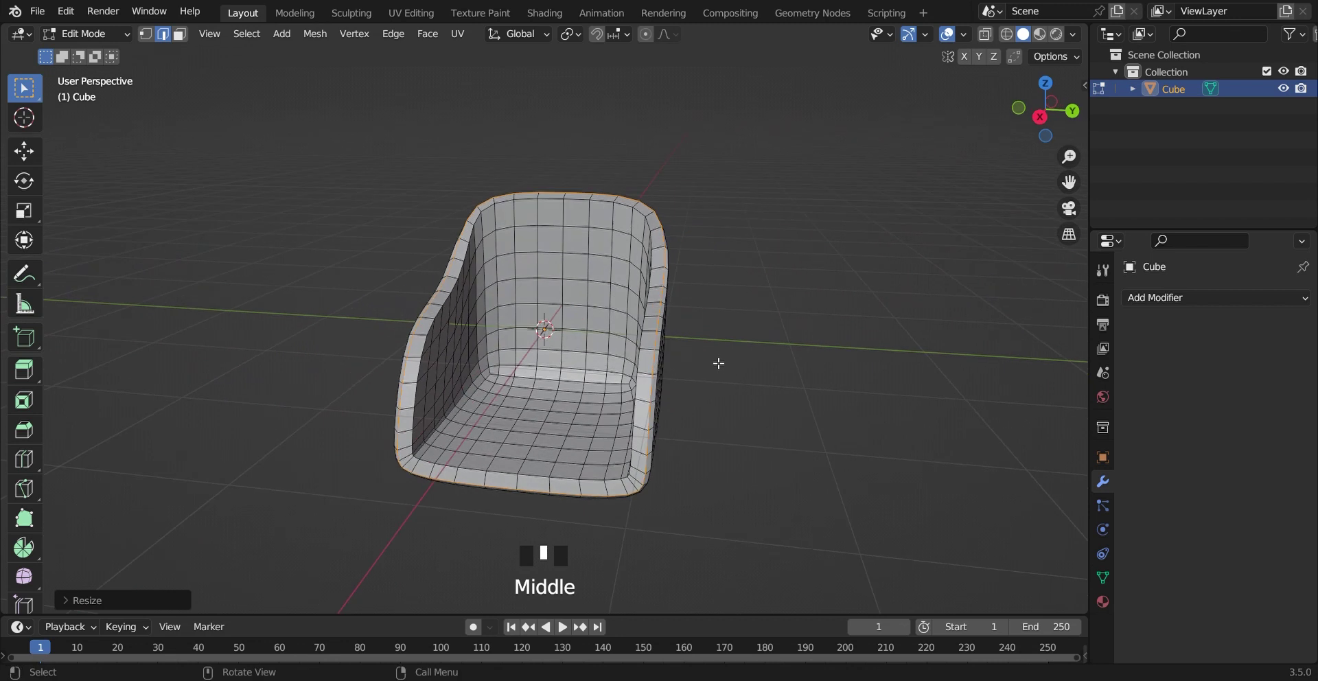
{"action": "middle_click_drag", "start_coordinate": [613, 381], "coordinate": [660, 379]}
{"action": "left_click", "coordinate": [511, 265]}
{"action": "left_click", "coordinate": [638, 261], "text": "ctrl+shift"}
{"action": "middle_click_drag", "start_coordinate": [638, 289], "coordinate": [618, 281]}
{"action": "left_click", "coordinate": [510, 325], "text": "shift"}
{"action": "left_click", "coordinate": [640, 321], "text": "ctrl+shift"}
{"action": "left_click", "coordinate": [511, 420], "text": "shift"}
{"action": "mouse_move", "coordinate": [621, 329]}
{"action": "middle_mouse_down"}
{"action": "mouse_move", "coordinate": [614, 384]}
{"action": "mouse_move", "coordinate": [612, 347]}
{"action": "middle_mouse_up"}
{"action": "left_click", "coordinate": [638, 350], "text": "ctrl"}
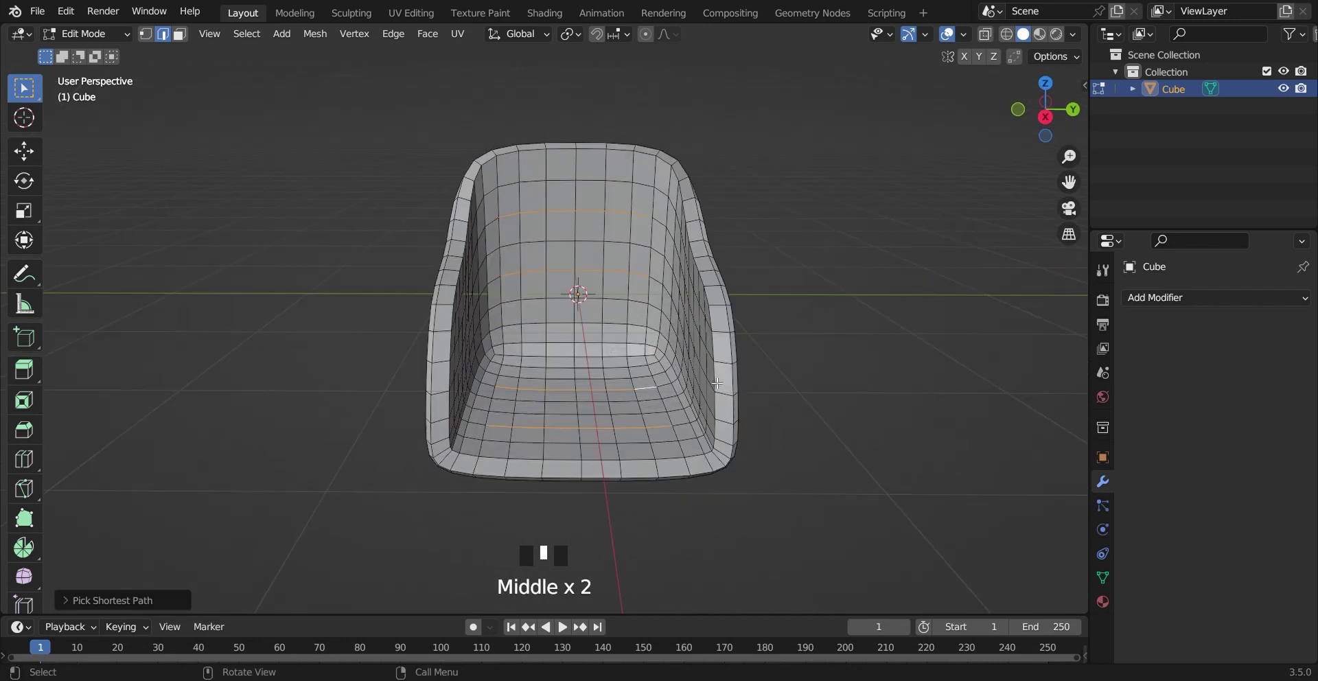
{"action": "key", "text": "ctrl+b"}
{"action": "middle_click_drag", "start_coordinate": [705, 411], "coordinate": [633, 362]}
{"action": "left_click", "coordinate": [681, 442]}
{"action": "scroll", "coordinate": [629, 358], "scroll_direction": "down", "scroll_amount": 1}
{"action": "key", "text": "Tab"}
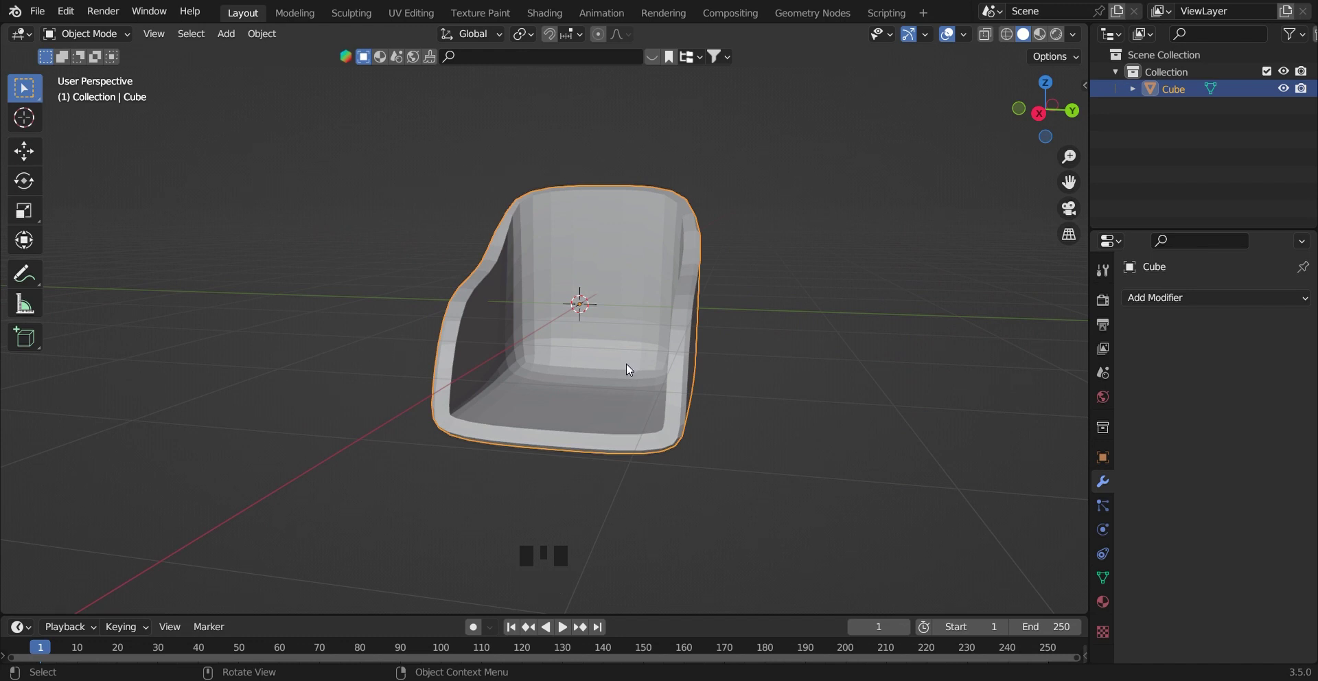
Step: Add a level 2 Subdivision Surface modifier to the beveled chair and apply it
{"action": "middle_click_drag", "start_coordinate": [626, 364], "coordinate": [532, 333]}
{"action": "key", "text": "ctrl+2"}
{"action": "key", "text": "ctrl+a"}
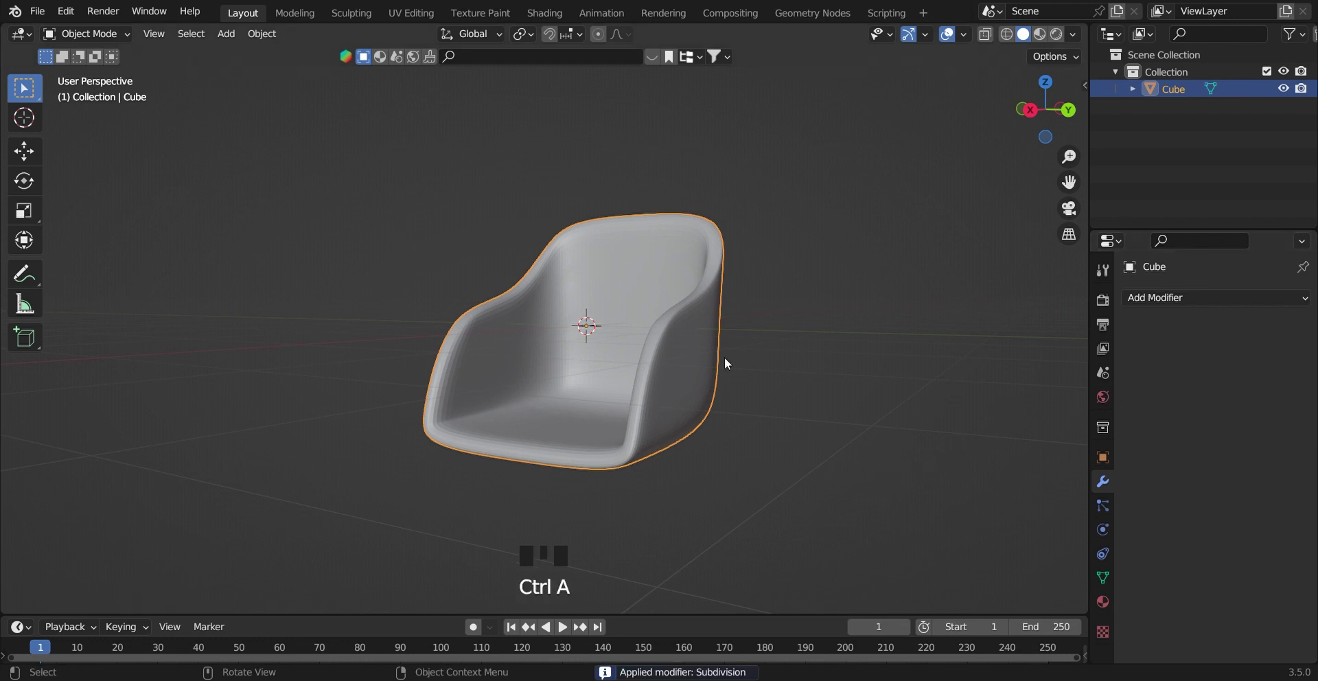
Step: Switch the chair to Sculpt Mode and create a face set from the Edit Mode selection
{"action": "middle_click_drag", "start_coordinate": [723, 356], "coordinate": [694, 343]}
{"action": "left_click", "coordinate": [21, 34]}
{"action": "left_click", "coordinate": [64, 33]}
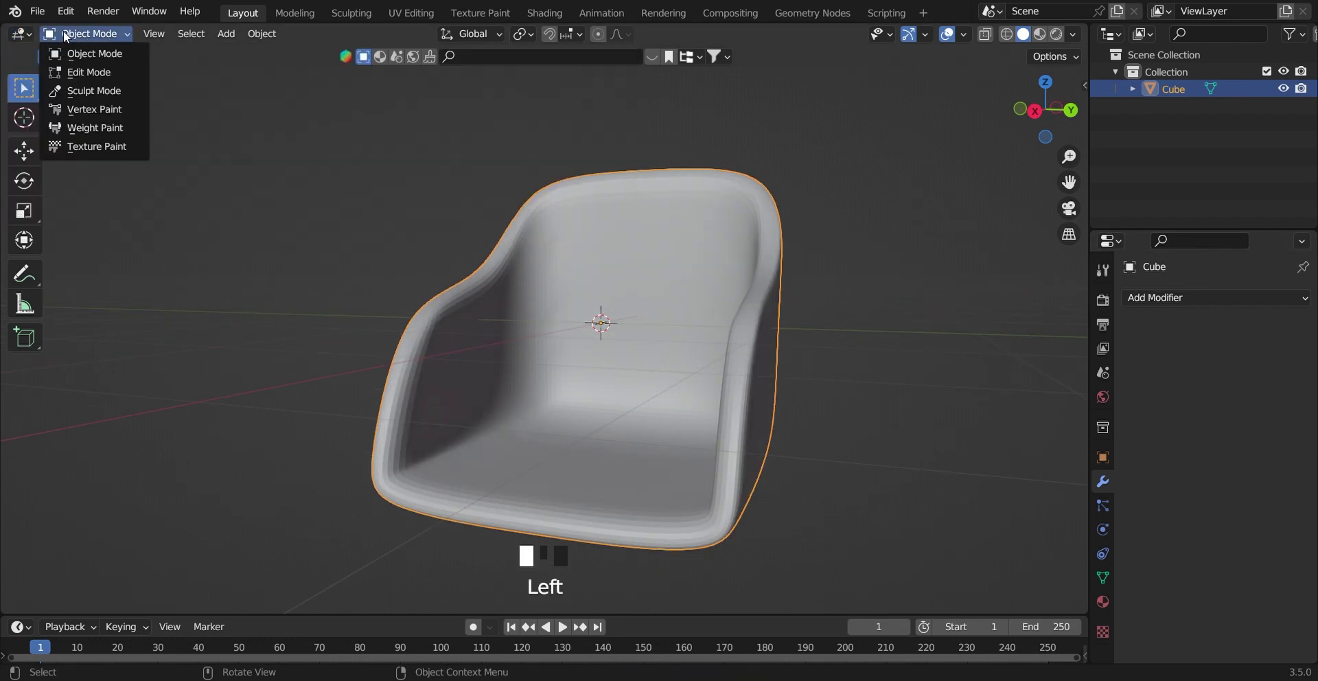
{"action": "left_click", "coordinate": [72, 90]}
{"action": "left_click", "coordinate": [274, 33]}
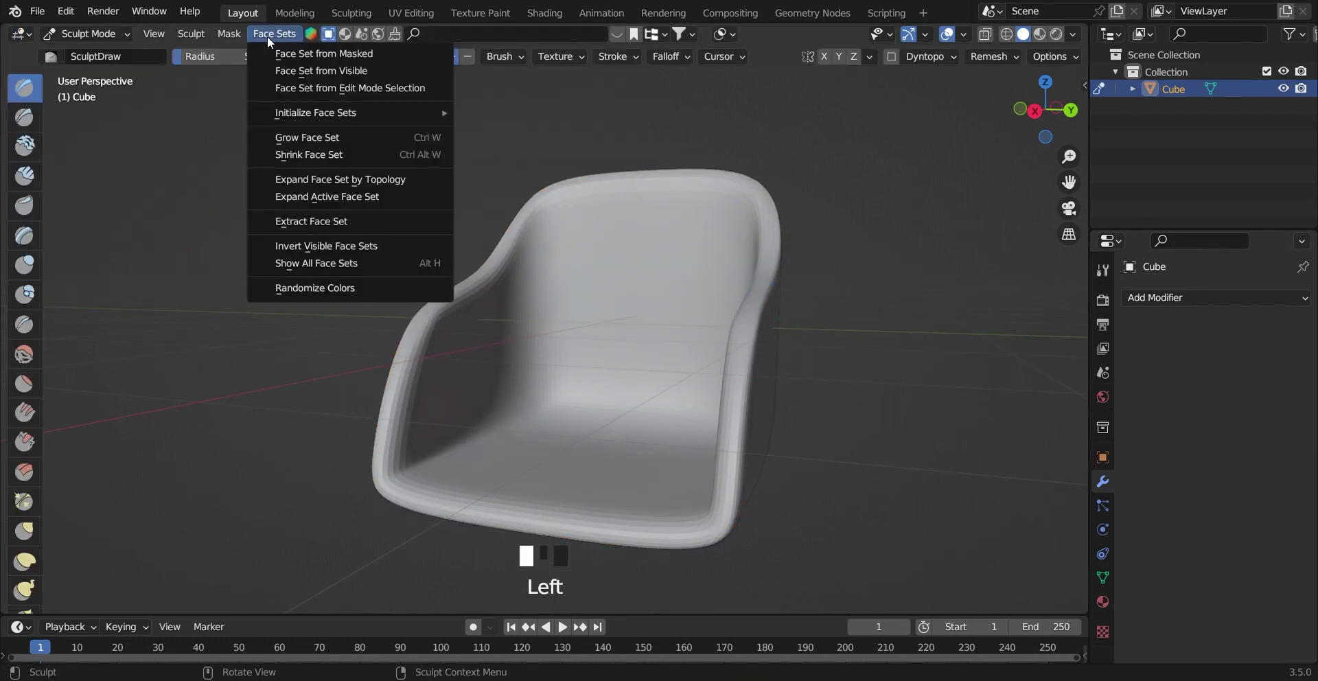
{"action": "left_click", "coordinate": [341, 90]}
Step: Widen the sculpt tool list to show the tool names and choose the Cloth brush
{"action": "scroll", "coordinate": [343, 275], "scroll_direction": "down", "scroll_amount": 2}
{"action": "middle_click_drag", "start_coordinate": [206, 412], "coordinate": [3, 440]}
{"action": "left_click_drag", "start_coordinate": [61, 401], "coordinate": [103, 400]}
{"action": "scroll", "coordinate": [51, 397], "scroll_direction": "down", "scroll_amount": 17}
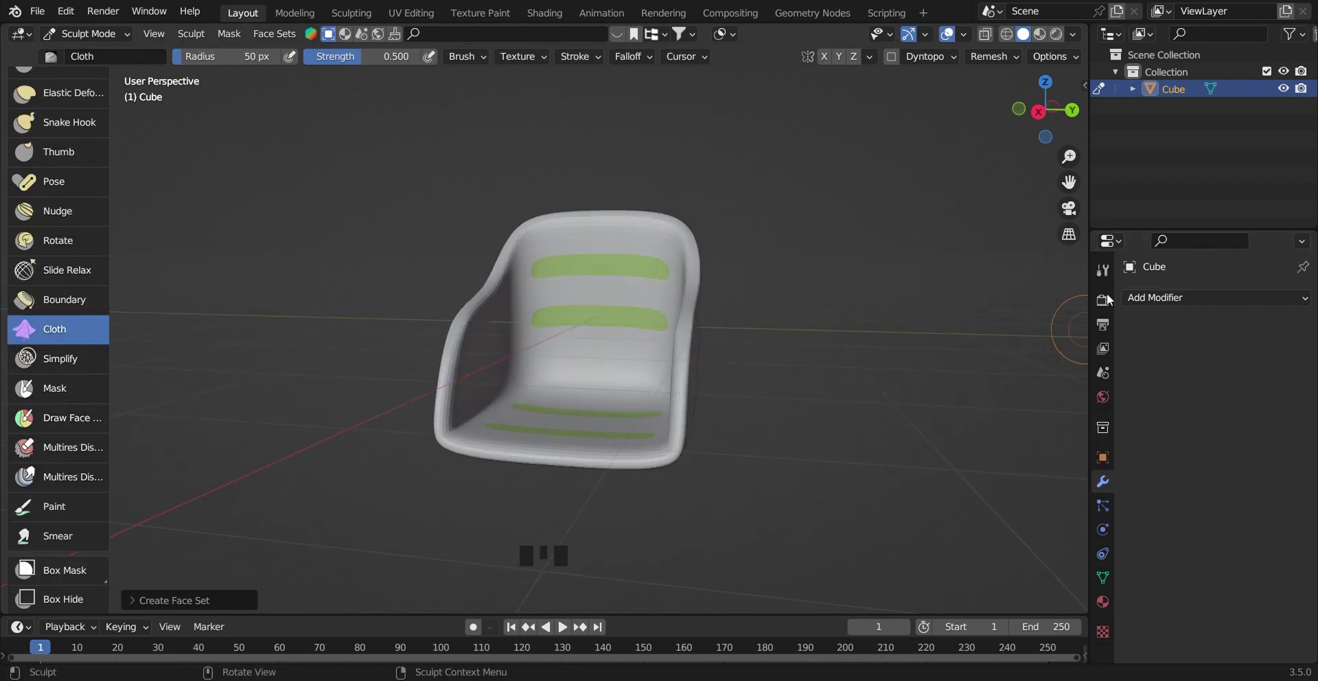
Step: Set the Cloth brush's deformation to Inflate
{"action": "left_click", "coordinate": [1103, 270]}
{"action": "scroll", "coordinate": [1197, 487], "scroll_direction": "down", "scroll_amount": 5}
{"action": "left_click", "coordinate": [1239, 498]}
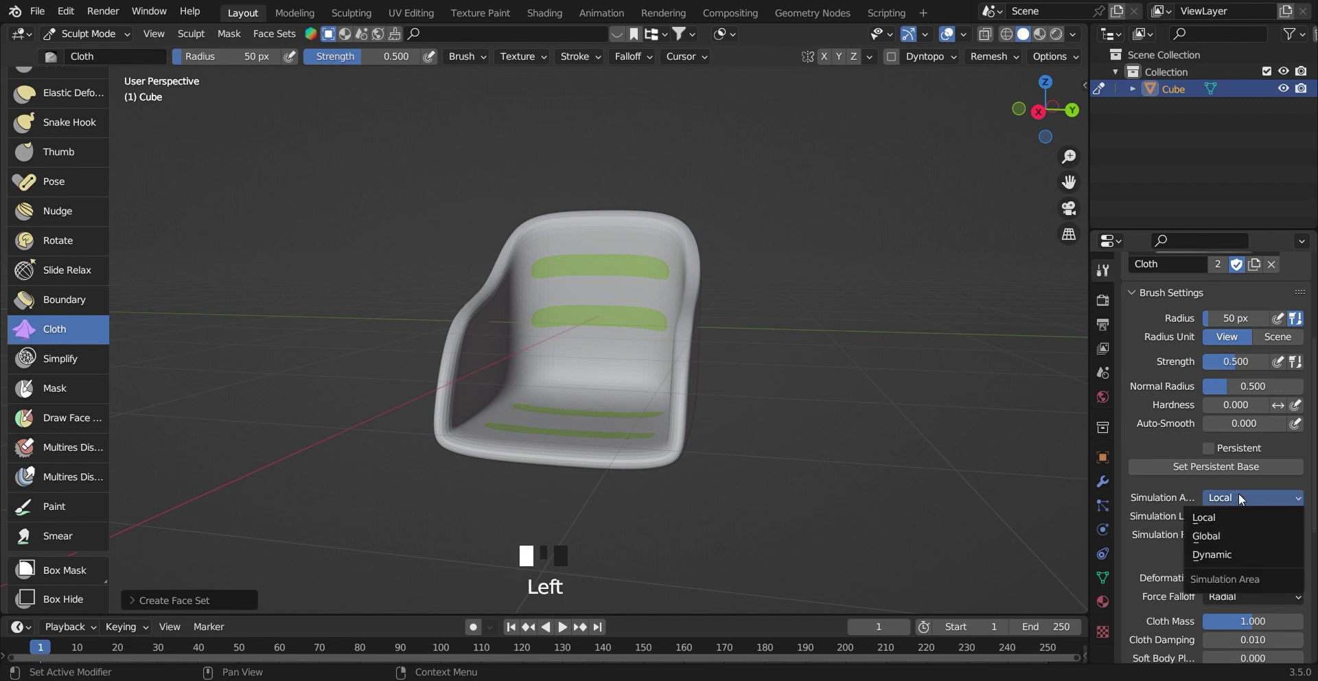
{"action": "scroll", "coordinate": [1245, 496], "scroll_direction": "down", "scroll_amount": 4}
{"action": "left_click", "coordinate": [1242, 469]}
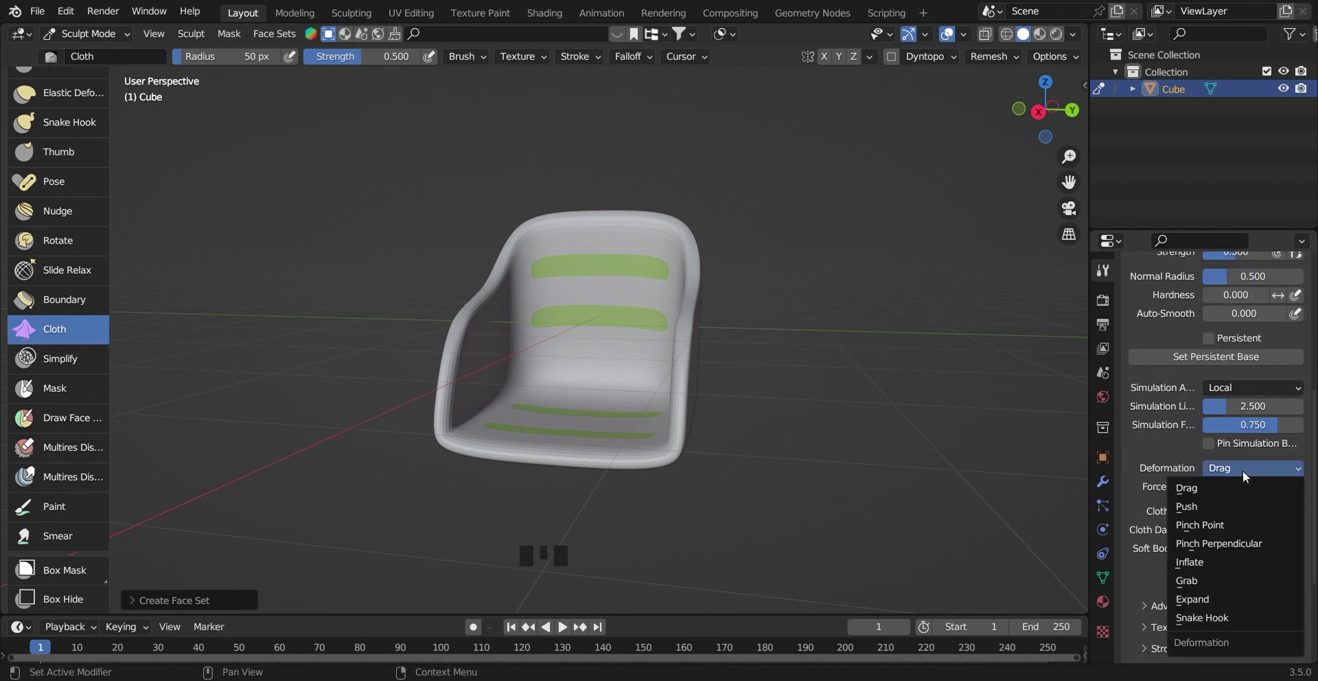
{"action": "left_click", "coordinate": [1233, 555]}
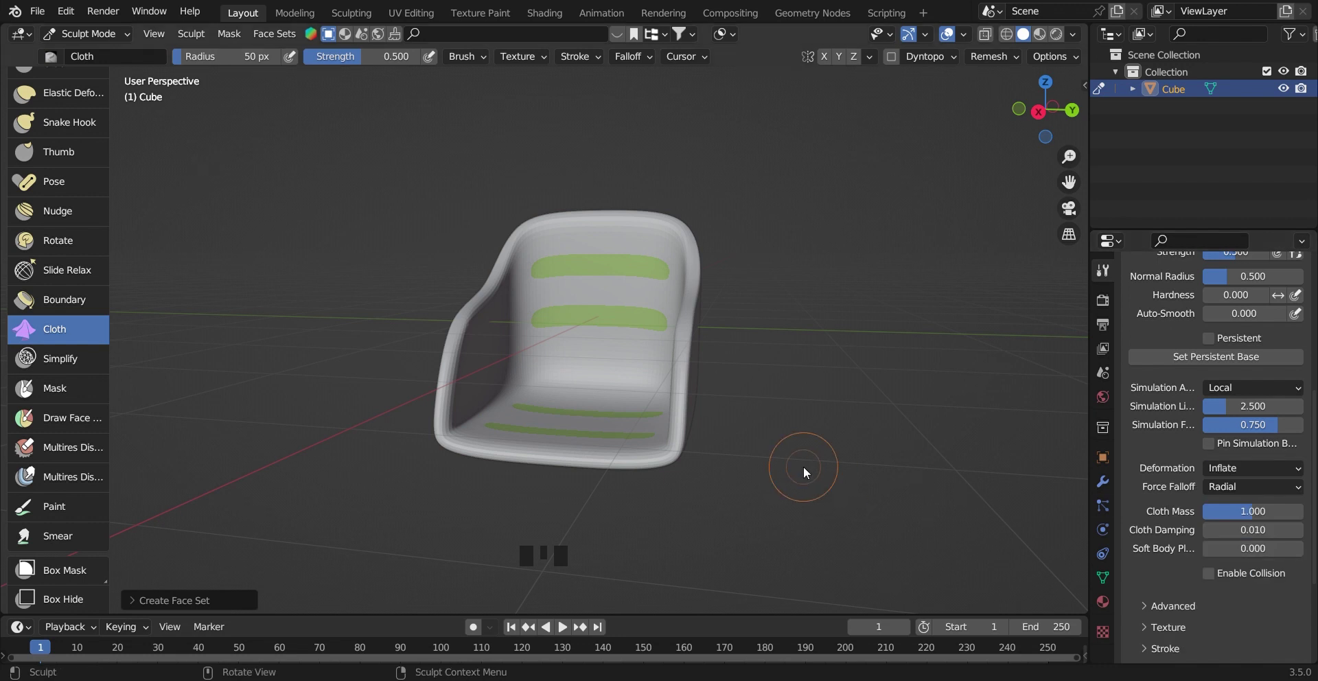
Step: Enable Face Sets auto-masking in the Cloth brush's advanced settings
{"action": "scroll", "coordinate": [1183, 493], "scroll_direction": "down", "scroll_amount": 4}
{"action": "left_click", "coordinate": [1175, 495]}
{"action": "scroll", "coordinate": [1185, 493], "scroll_direction": "down", "scroll_amount": 1}
{"action": "left_click", "coordinate": [1209, 512]}
{"action": "scroll", "coordinate": [1189, 506], "scroll_direction": "down", "scroll_amount": 3}
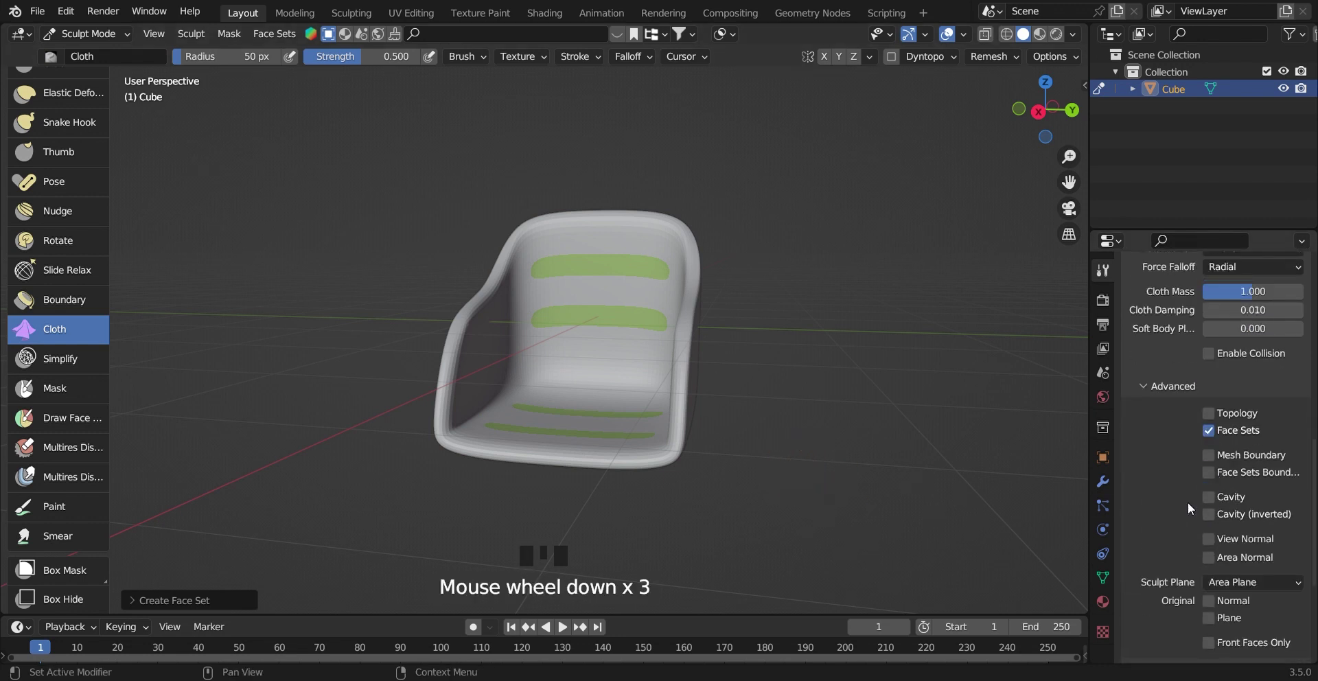
{"action": "scroll", "coordinate": [1190, 508], "scroll_direction": "down", "scroll_amount": 2}
{"action": "left_click", "coordinate": [1274, 528]}
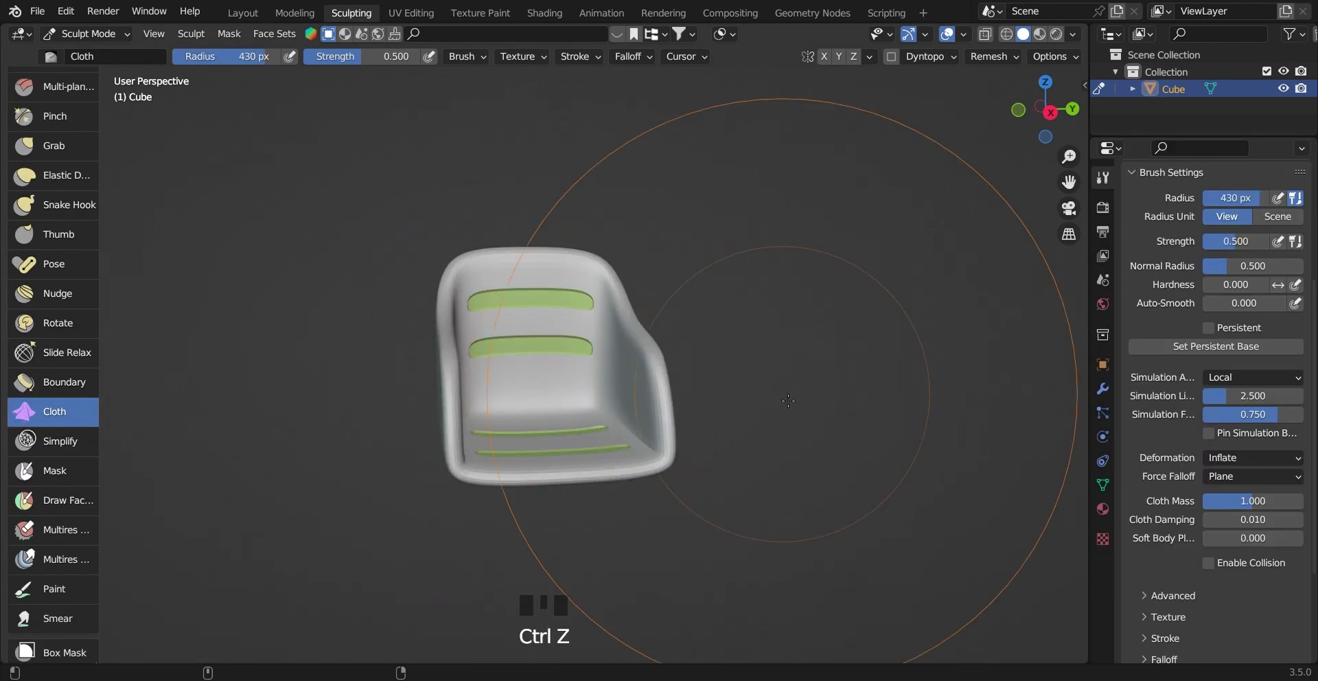
Step: Set the Cloth brush's force falloff to Plane and enable collision
{"action": "middle_click_drag", "start_coordinate": [591, 384], "coordinate": [764, 372]}
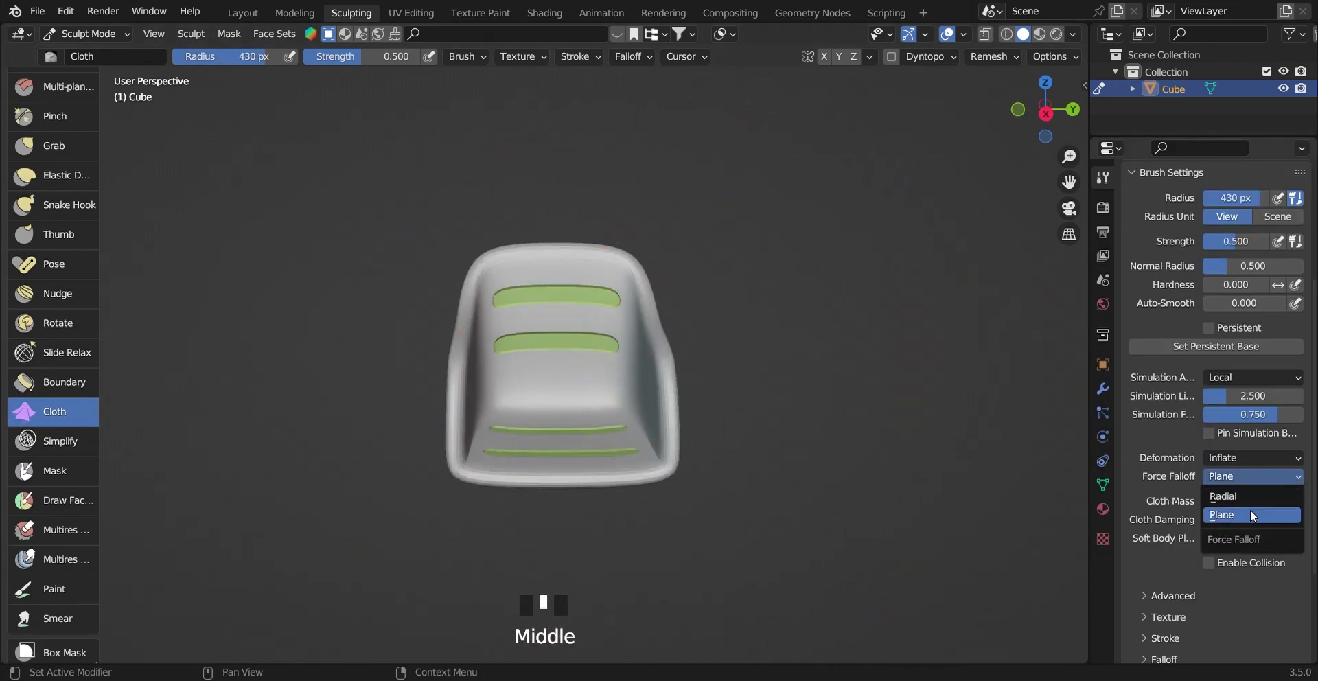
{"action": "left_click", "coordinate": [1252, 516]}
{"action": "middle_click_drag", "start_coordinate": [742, 425], "coordinate": [702, 426]}
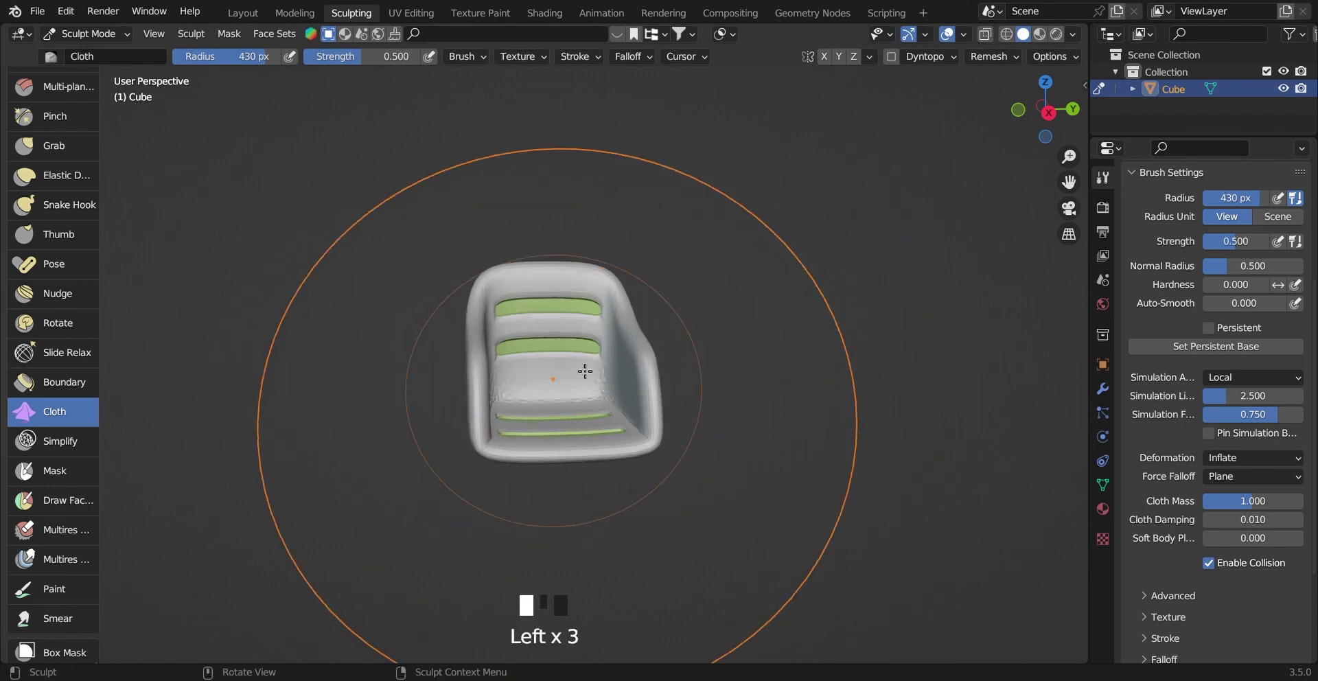
Step: Inflate the chair into puffy cushions with Cloth brush strokes over the seat and backrest
{"action": "middle_click_drag", "start_coordinate": [617, 355], "coordinate": [548, 377]}
{"action": "left_click_drag", "start_coordinate": [548, 381], "coordinate": [542, 386]}
{"action": "left_click_drag", "start_coordinate": [563, 313], "coordinate": [598, 329]}
{"action": "mouse_move", "coordinate": [635, 380]}
{"action": "middle_mouse_down"}
{"action": "mouse_move", "coordinate": [544, 397]}
{"action": "mouse_move", "coordinate": [484, 390]}
{"action": "middle_mouse_up"}
{"action": "left_click_drag", "start_coordinate": [571, 375], "coordinate": [601, 381]}
{"action": "scroll", "coordinate": [597, 314], "scroll_direction": "up", "scroll_amount": 4}
{"action": "mouse_move", "coordinate": [508, 357]}
{"action": "middle_mouse_down"}
{"action": "mouse_move", "coordinate": [596, 323]}
{"action": "mouse_move", "coordinate": [682, 398]}
{"action": "mouse_move", "coordinate": [494, 391]}
{"action": "middle_mouse_up"}
{"action": "scroll", "coordinate": [590, 343], "scroll_direction": "down", "scroll_amount": 3}
{"action": "scroll", "coordinate": [583, 391], "scroll_direction": "up", "scroll_amount": 2}
{"action": "scroll", "coordinate": [493, 392], "scroll_direction": "down", "scroll_amount": 3}
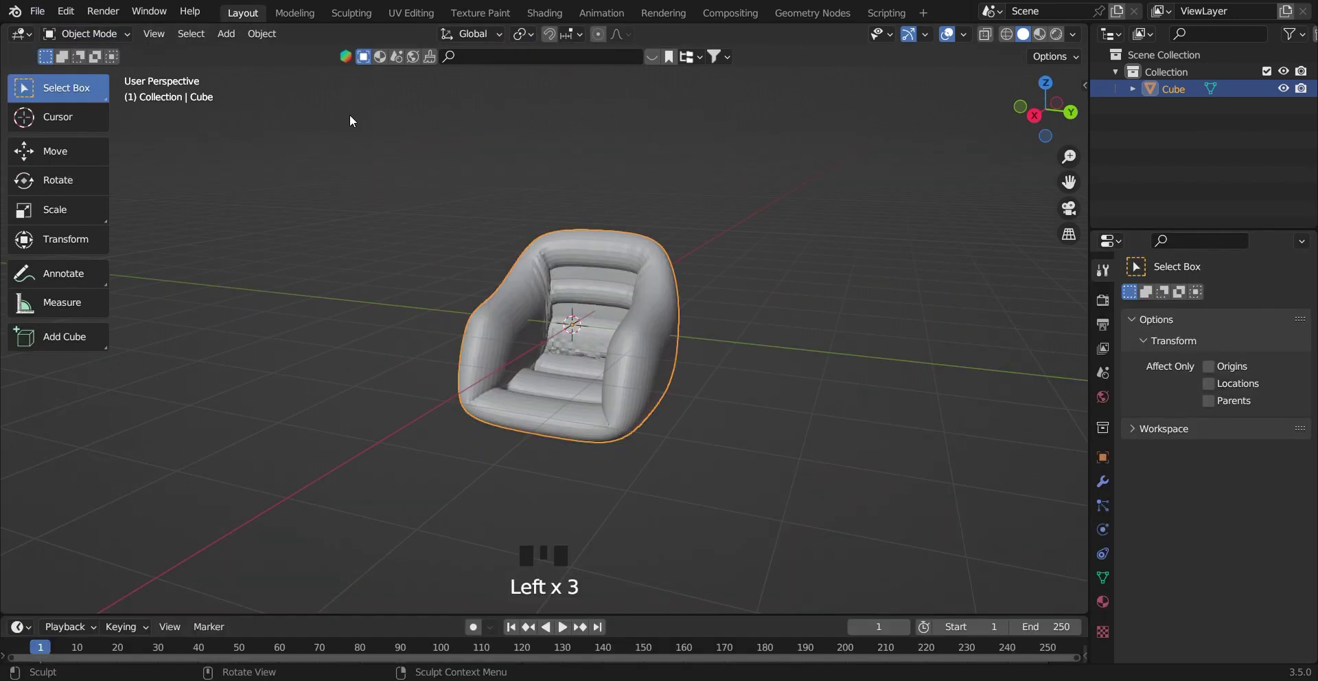
Step: Add a level 2 Subdivision Surface modifier to the inflated chair in Object Mode
{"action": "middle_click_drag", "start_coordinate": [350, 121], "coordinate": [674, 266]}
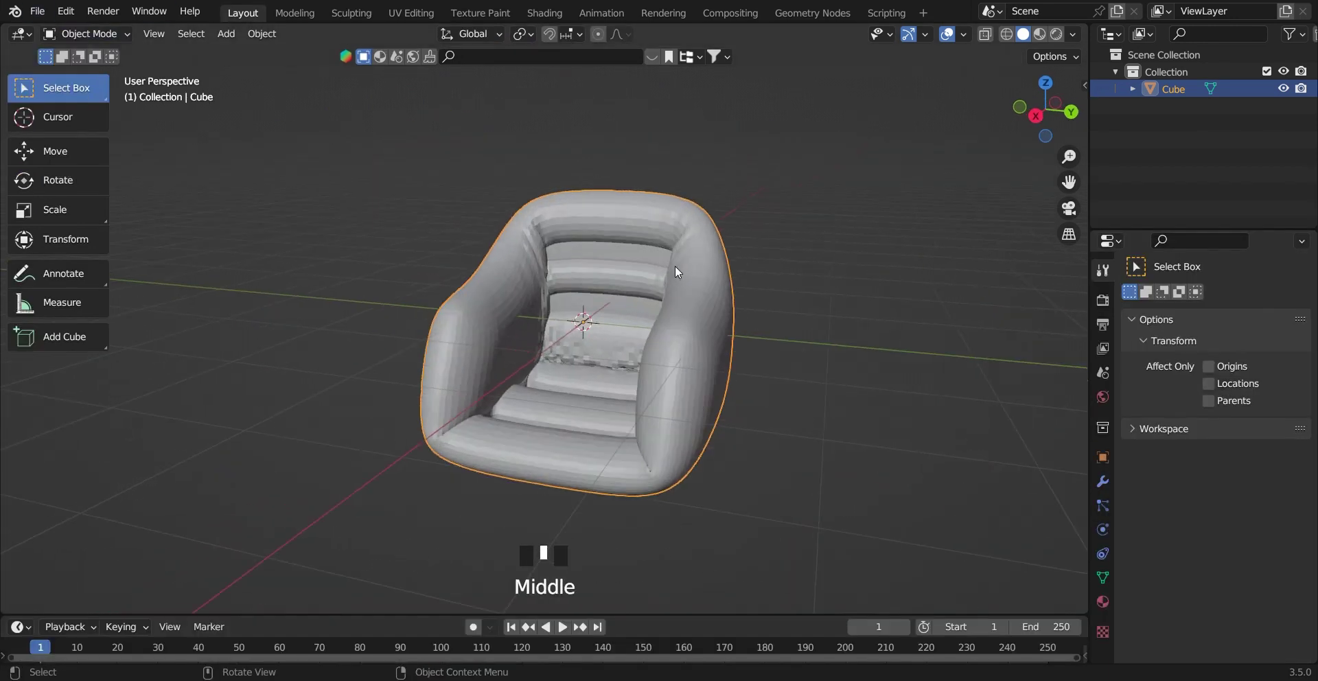
{"action": "scroll", "coordinate": [657, 331], "scroll_direction": "up", "scroll_amount": 3}
{"action": "middle_click_drag", "start_coordinate": [657, 331], "coordinate": [652, 390]}
{"action": "scroll", "coordinate": [639, 312], "scroll_direction": "down", "scroll_amount": 5}
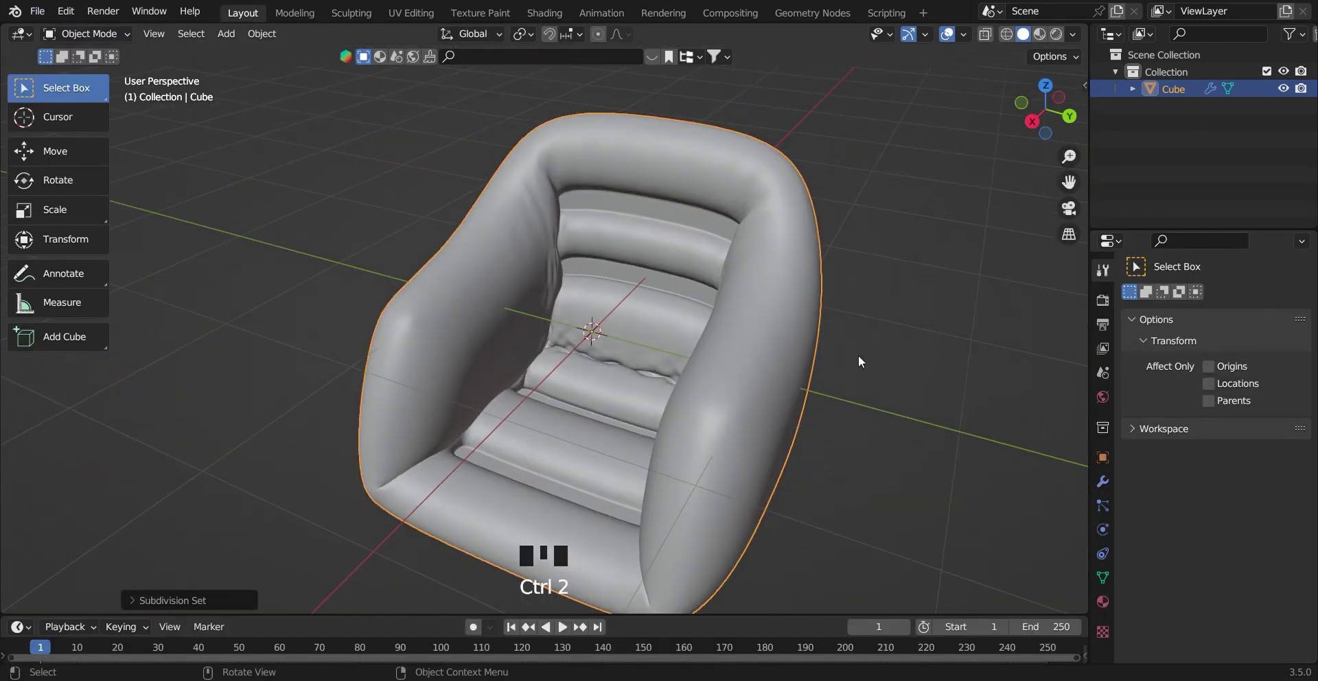
{"action": "scroll", "coordinate": [659, 329], "scroll_direction": "down", "scroll_amount": 2}
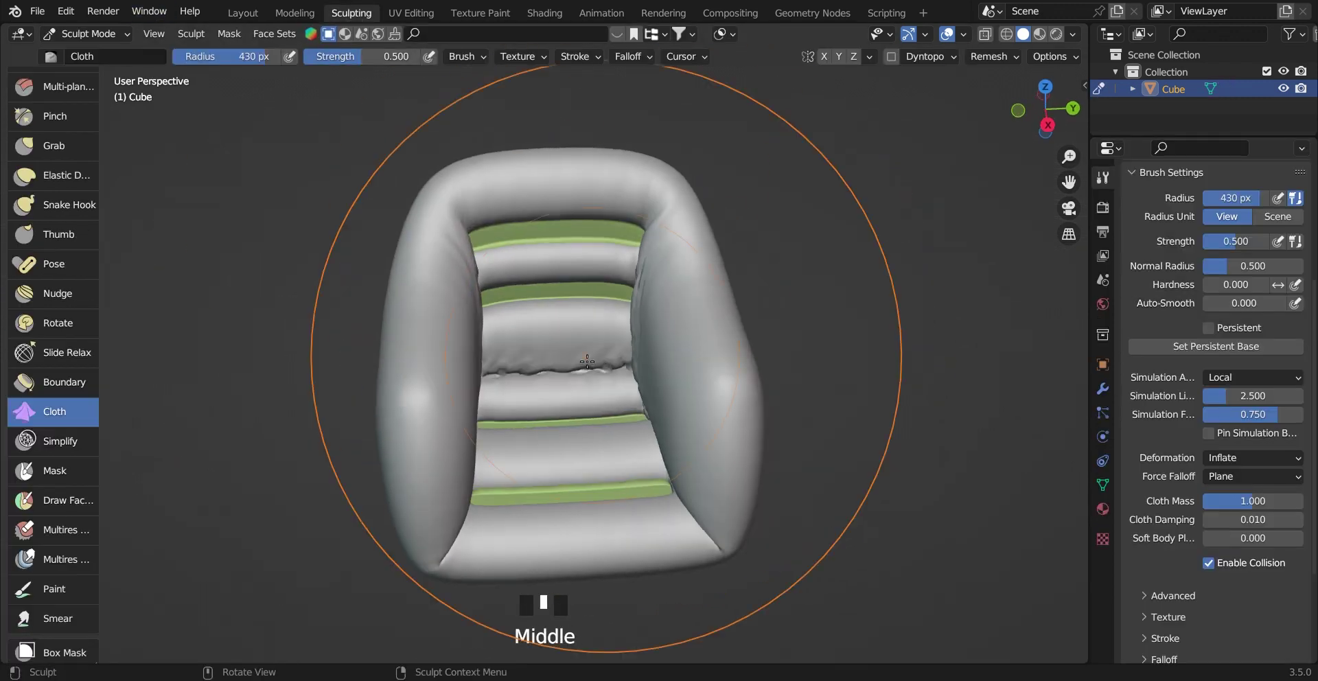
Step: Smooth the wrinkled crease between the backrest and the seat with sculpt strokes
{"action": "left_click", "coordinate": [583, 377], "text": "shift"}
{"action": "mouse_move", "coordinate": [583, 376]}
{"action": "middle_mouse_down"}
{"action": "mouse_move", "coordinate": [538, 341]}
{"action": "mouse_move", "coordinate": [494, 354]}
{"action": "middle_mouse_up"}
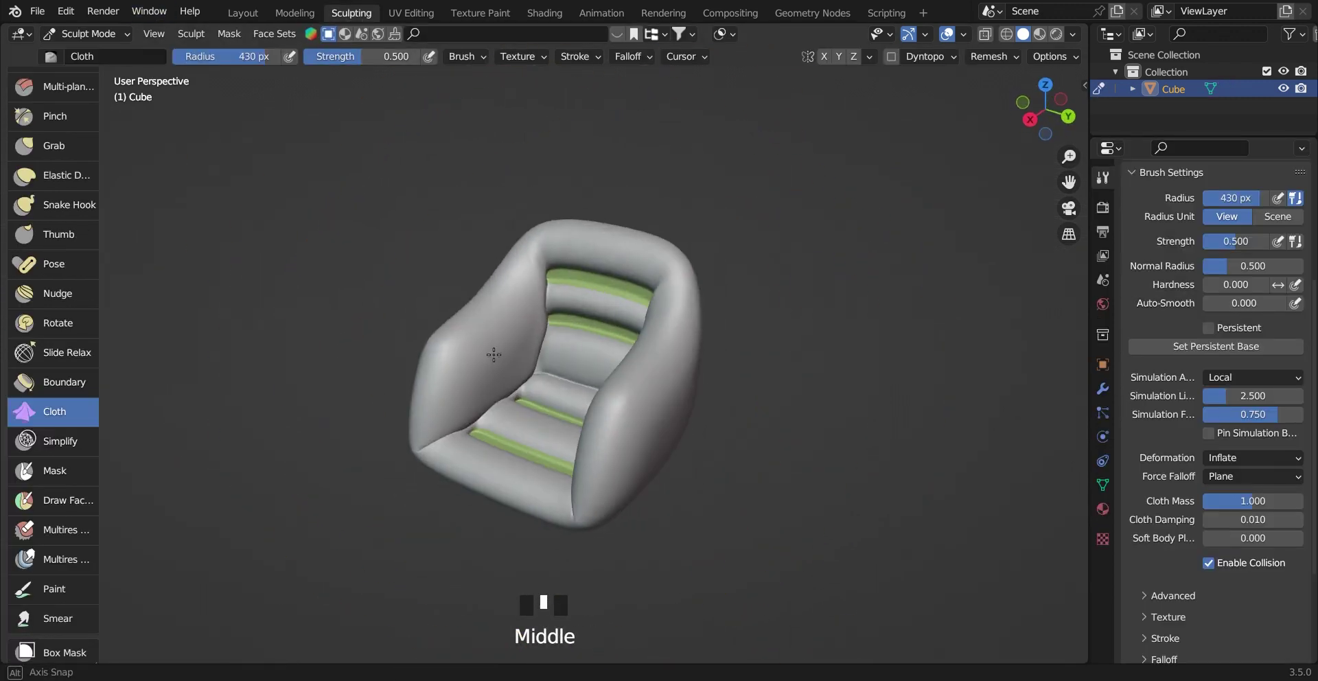
{"action": "left_click", "coordinate": [616, 452], "text": "shift"}
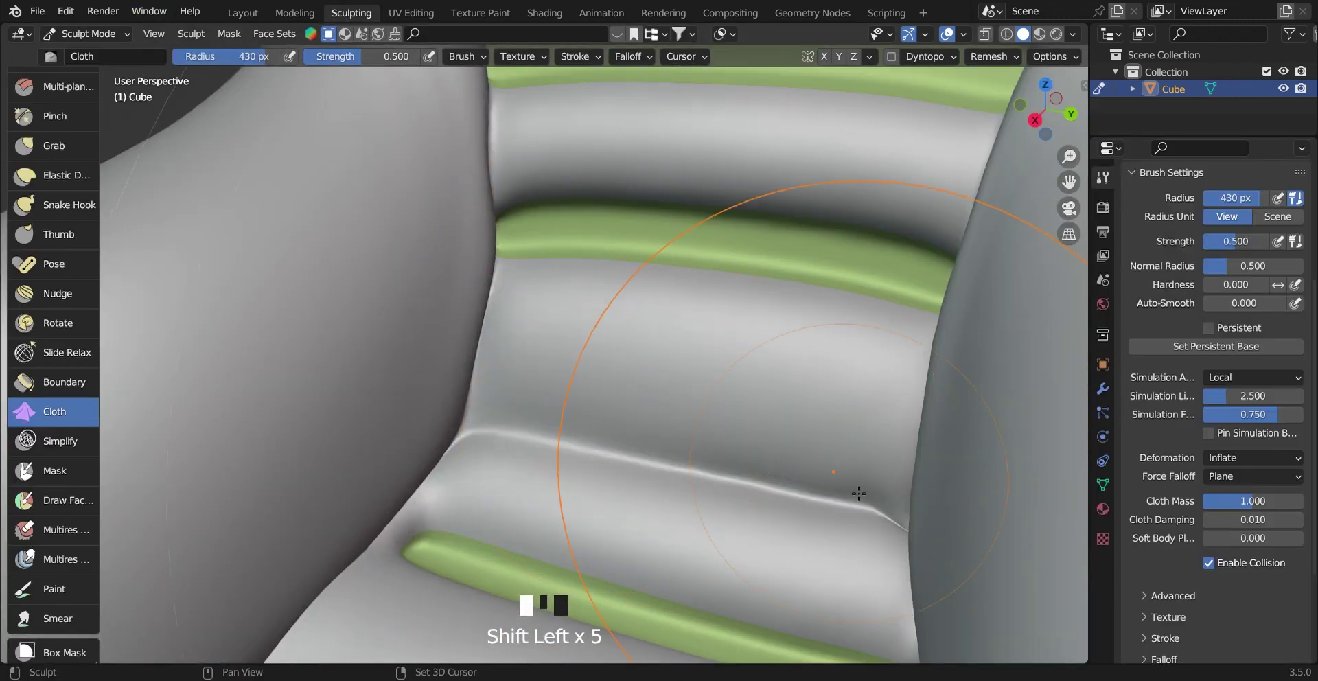
{"action": "left_click_drag", "start_coordinate": [859, 493], "coordinate": [882, 511], "text": "shift"}
{"action": "scroll", "coordinate": [721, 439], "scroll_direction": "down", "scroll_amount": 4}
{"action": "mouse_move", "coordinate": [721, 439]}
{"action": "middle_mouse_down"}
{"action": "mouse_move", "coordinate": [685, 403]}
{"action": "mouse_move", "coordinate": [789, 388]}
{"action": "middle_mouse_up"}
{"action": "scroll", "coordinate": [688, 412], "scroll_direction": "down", "scroll_amount": 2}
{"action": "scroll", "coordinate": [755, 384], "scroll_direction": "down", "scroll_amount": 1}
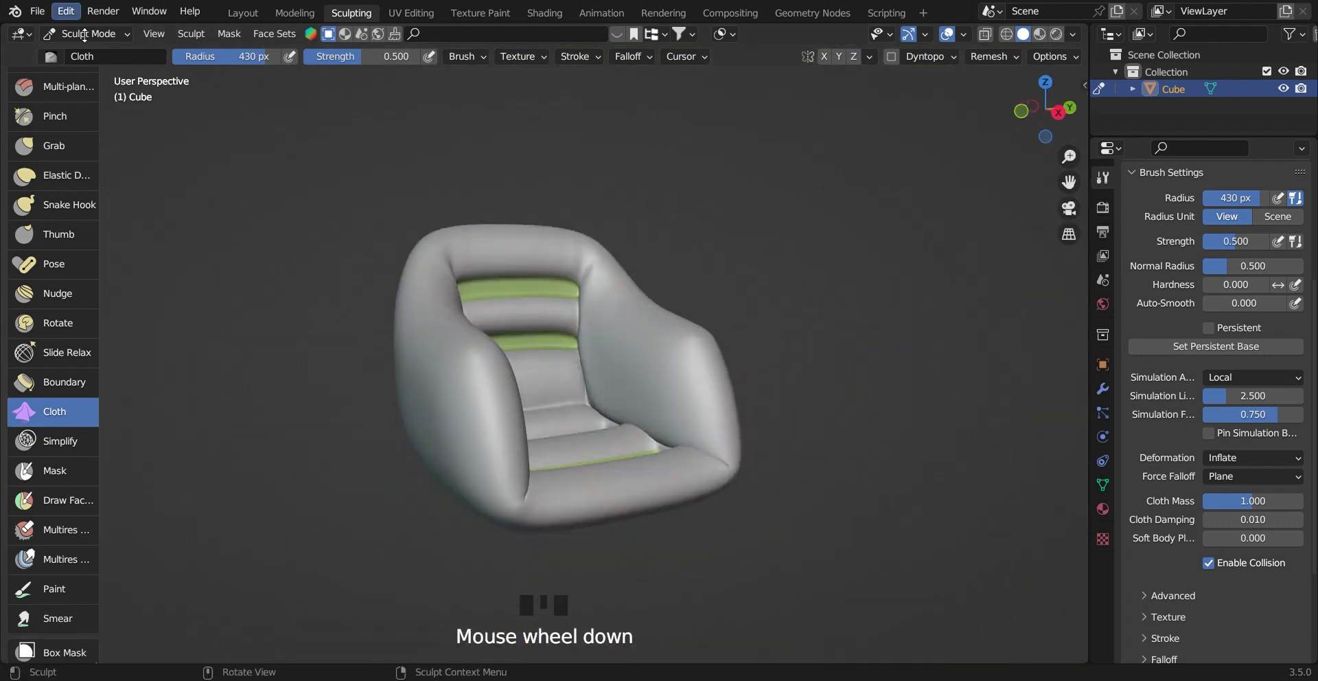
Step: Return to the Layout workspace, add a cylinder for the chair base, scale it down and move it below the seat
{"action": "left_click", "coordinate": [243, 13]}
{"action": "middle_click_drag", "start_coordinate": [645, 302], "coordinate": [688, 348]}
{"action": "scroll", "coordinate": [688, 347], "scroll_direction": "up", "scroll_amount": 2}
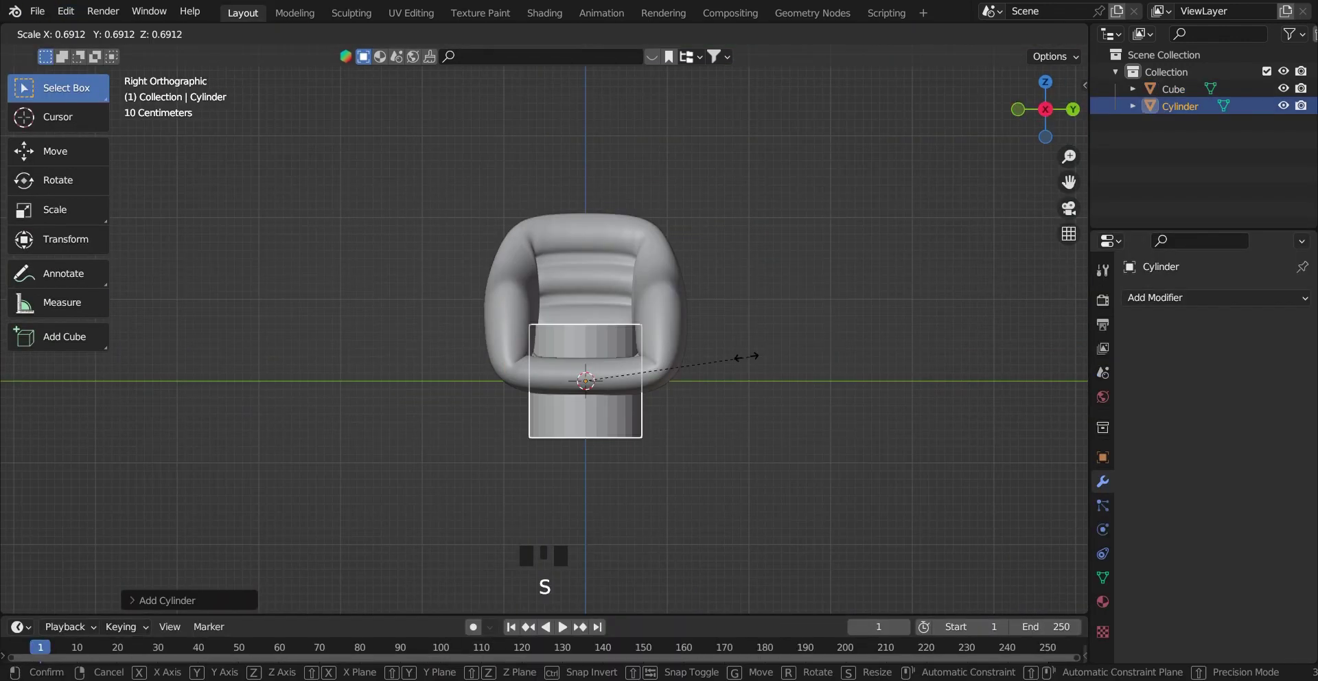
{"action": "key", "text": "g"}
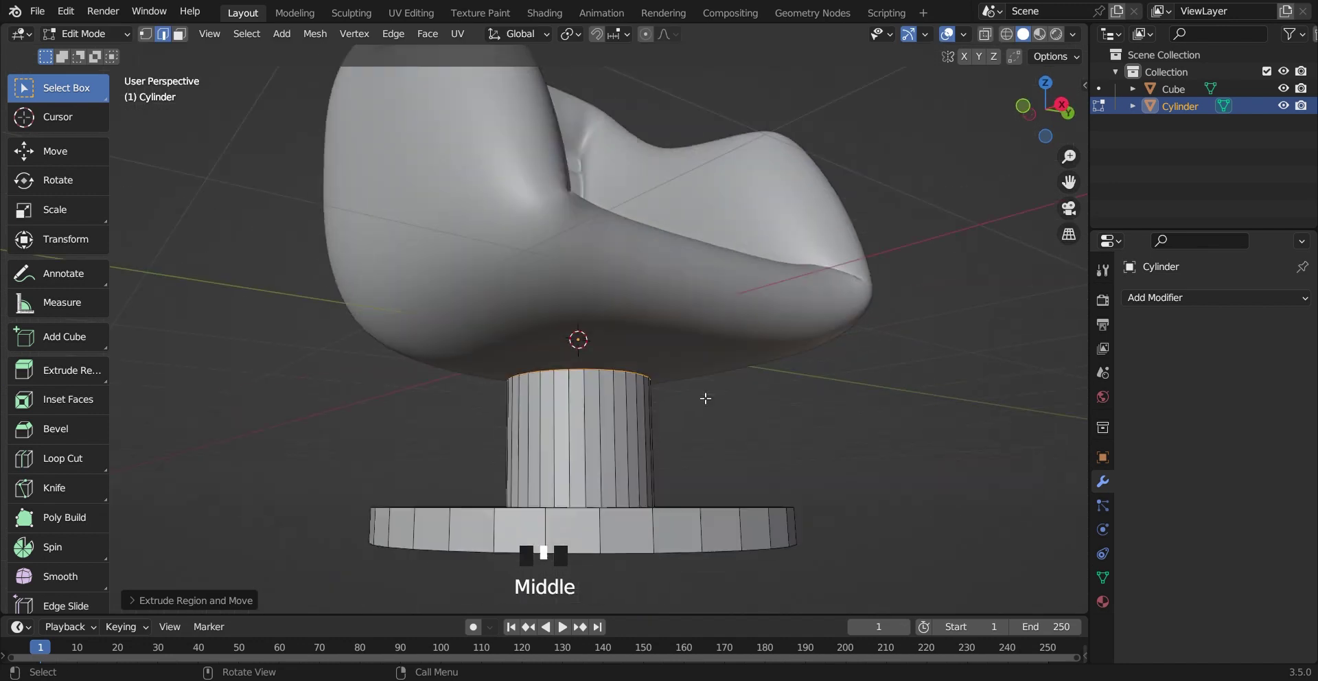
Step: Scale out and extrude the pedestal's top face into a wide flange, and add a level 2 Subdivision Surface modifier
{"action": "key", "text": "s"}
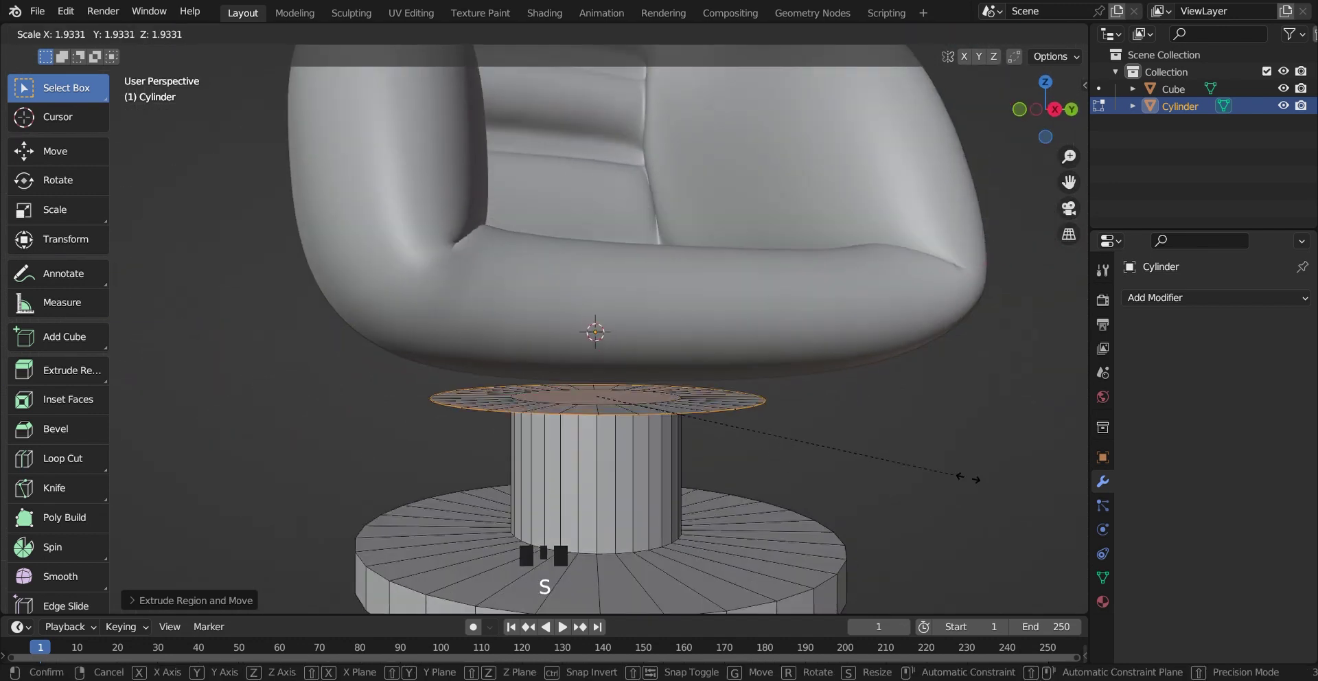
{"action": "key", "text": "e"}
{"action": "key", "text": "Tab"}
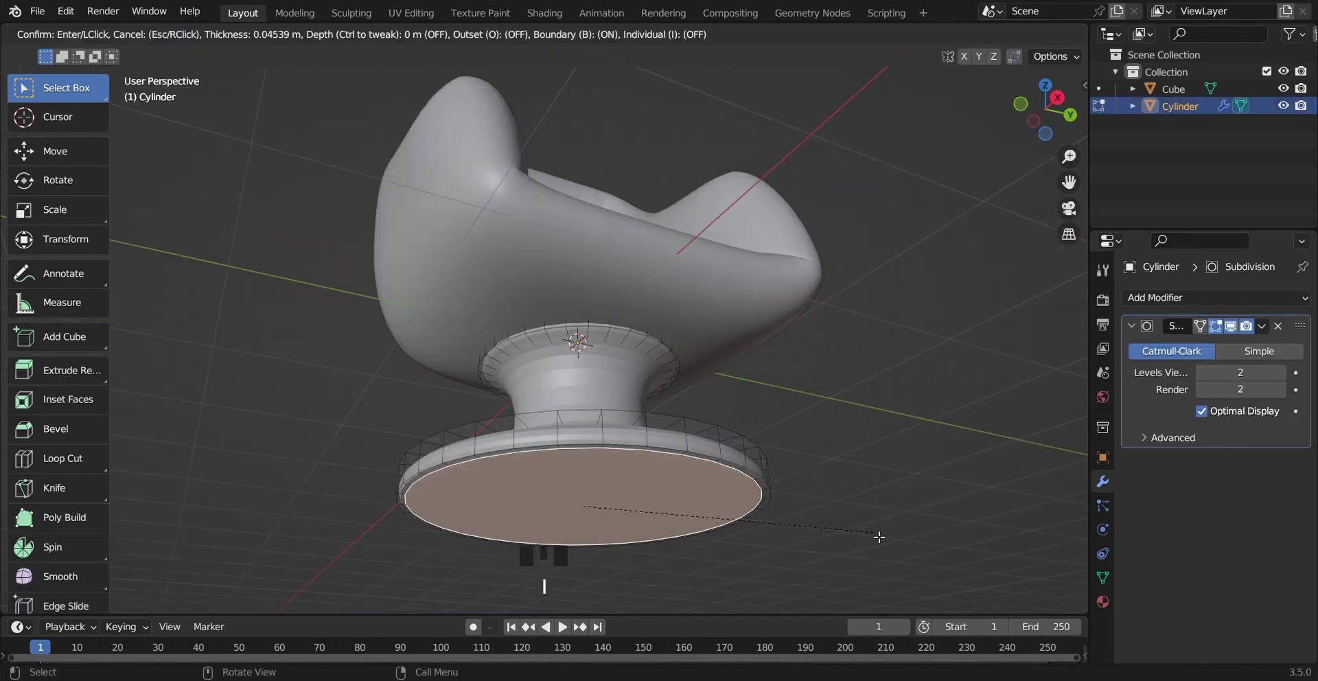
Step: Inset the pedestal's bottom face slightly and move the edge beneath the top flange to refine the smoothed shape
{"action": "left_click", "coordinate": [872, 469]}
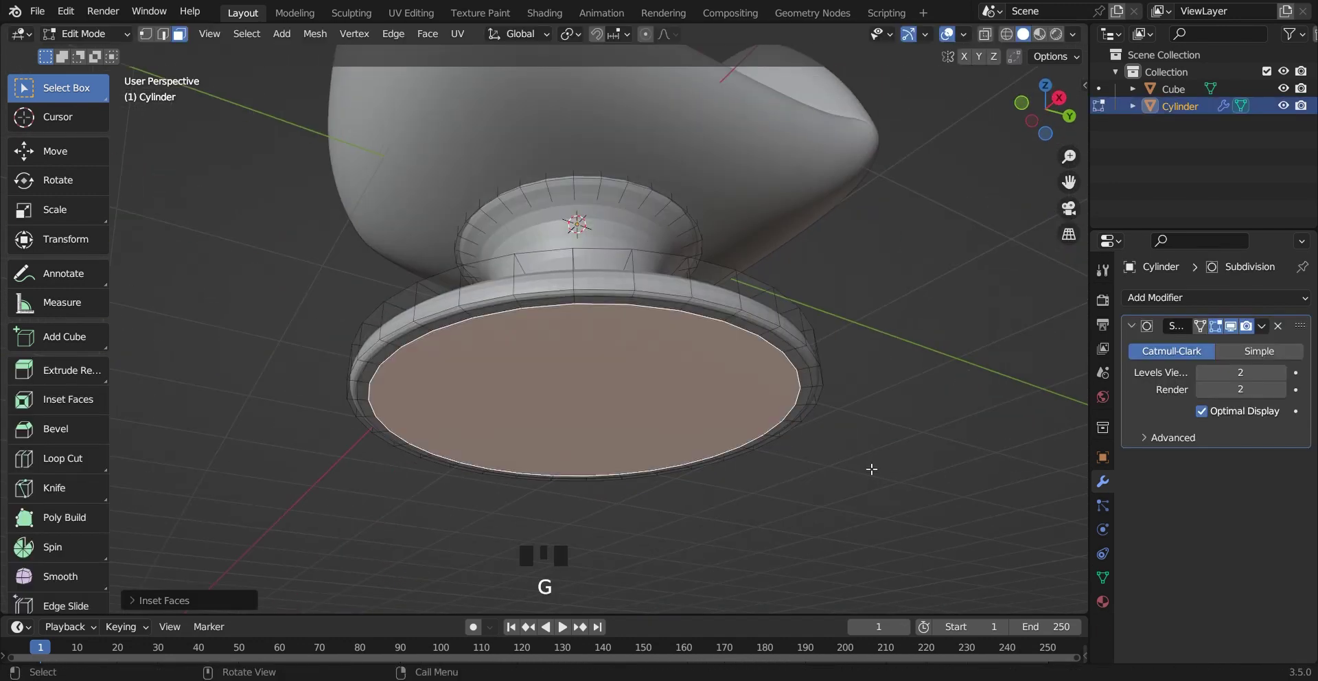
{"action": "key", "text": "Tab"}
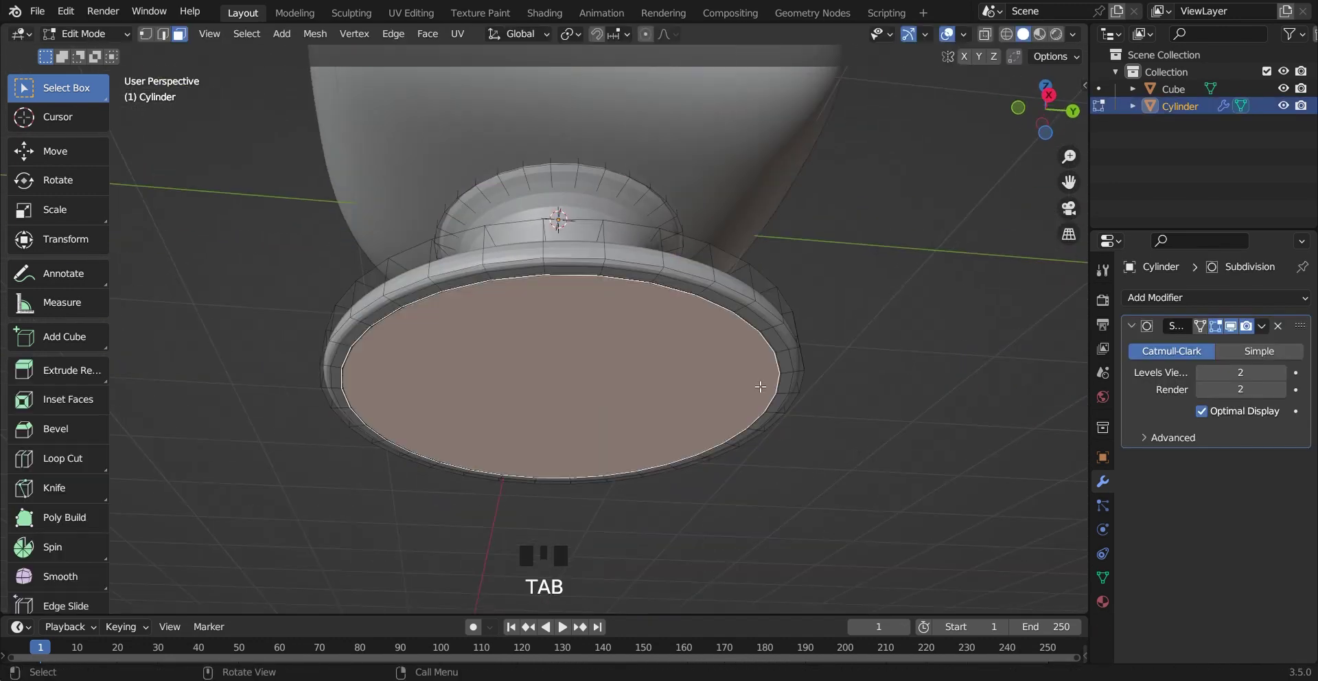
{"action": "key", "text": "Tab"}
{"action": "middle_click_drag", "start_coordinate": [871, 469], "coordinate": [730, 474]}
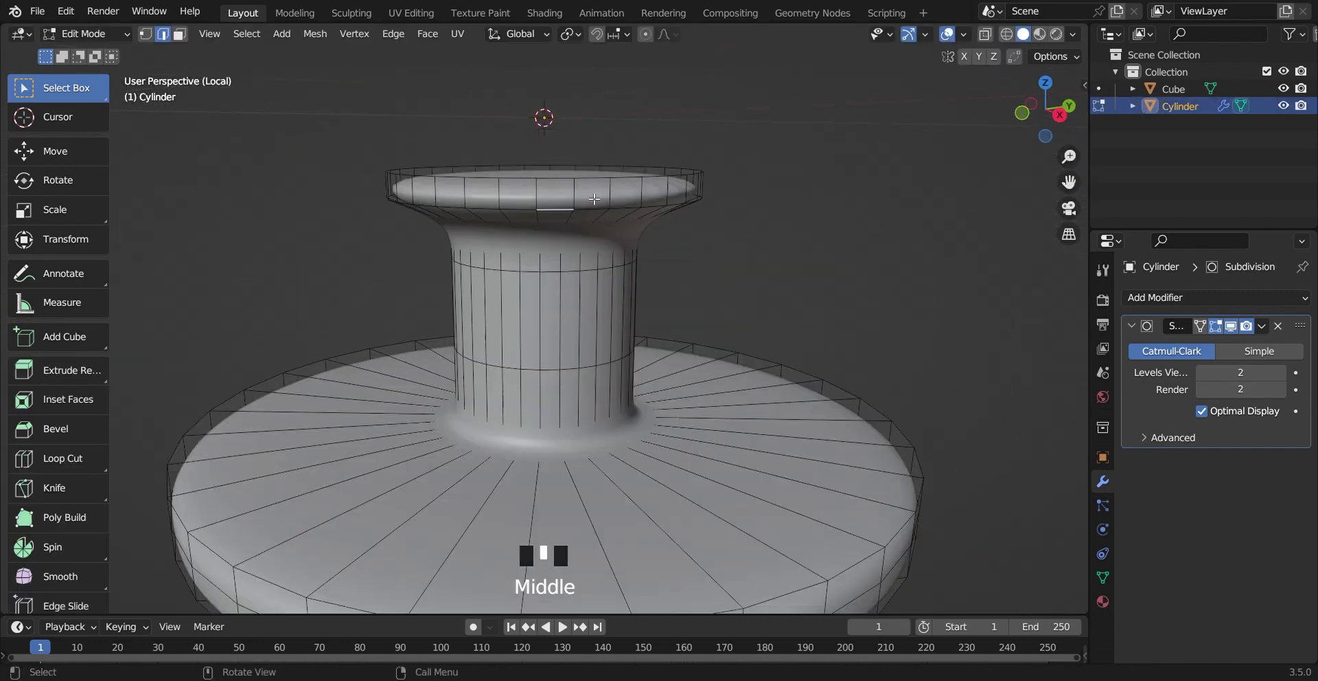
{"action": "key", "text": "g"}
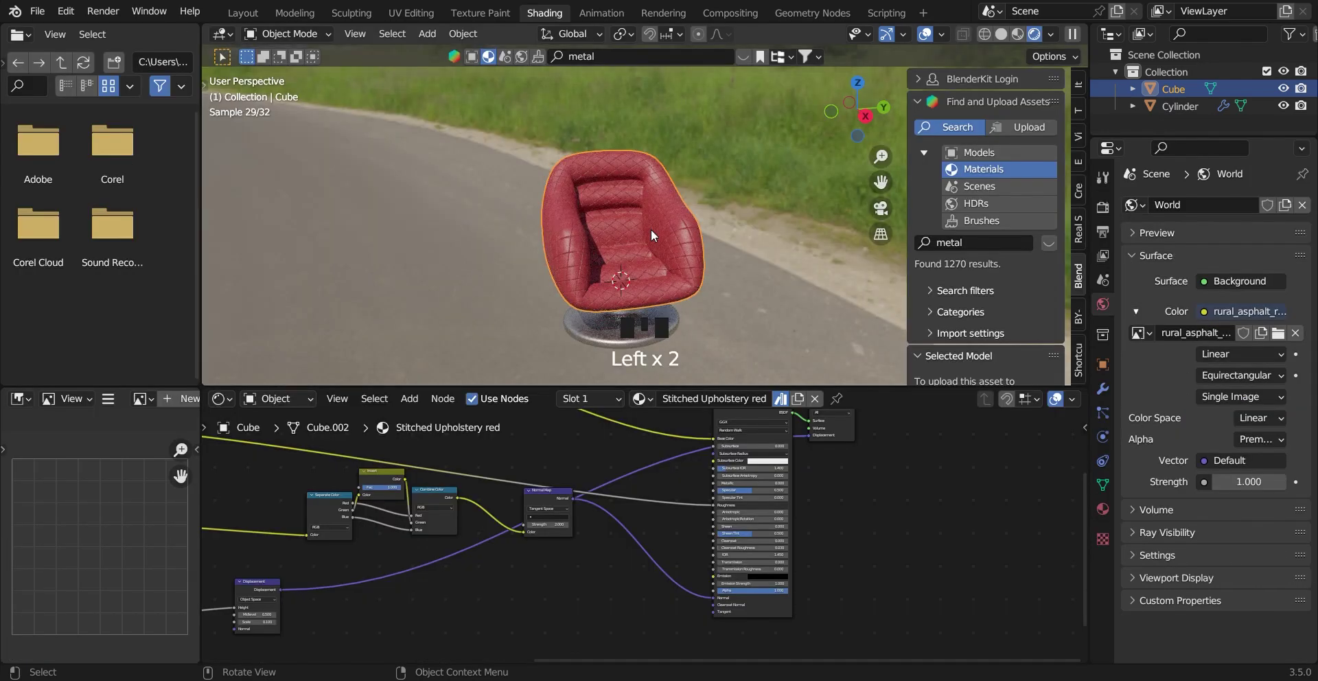
Step: Examine the chair's red stitched upholstery up close and at full view in the rendered viewport
{"action": "key", "text": "KP_Decimal"}
{"action": "scroll", "coordinate": [651, 229], "scroll_direction": "up", "scroll_amount": 5}
{"action": "scroll", "coordinate": [651, 229], "scroll_direction": "down", "scroll_amount": 1}
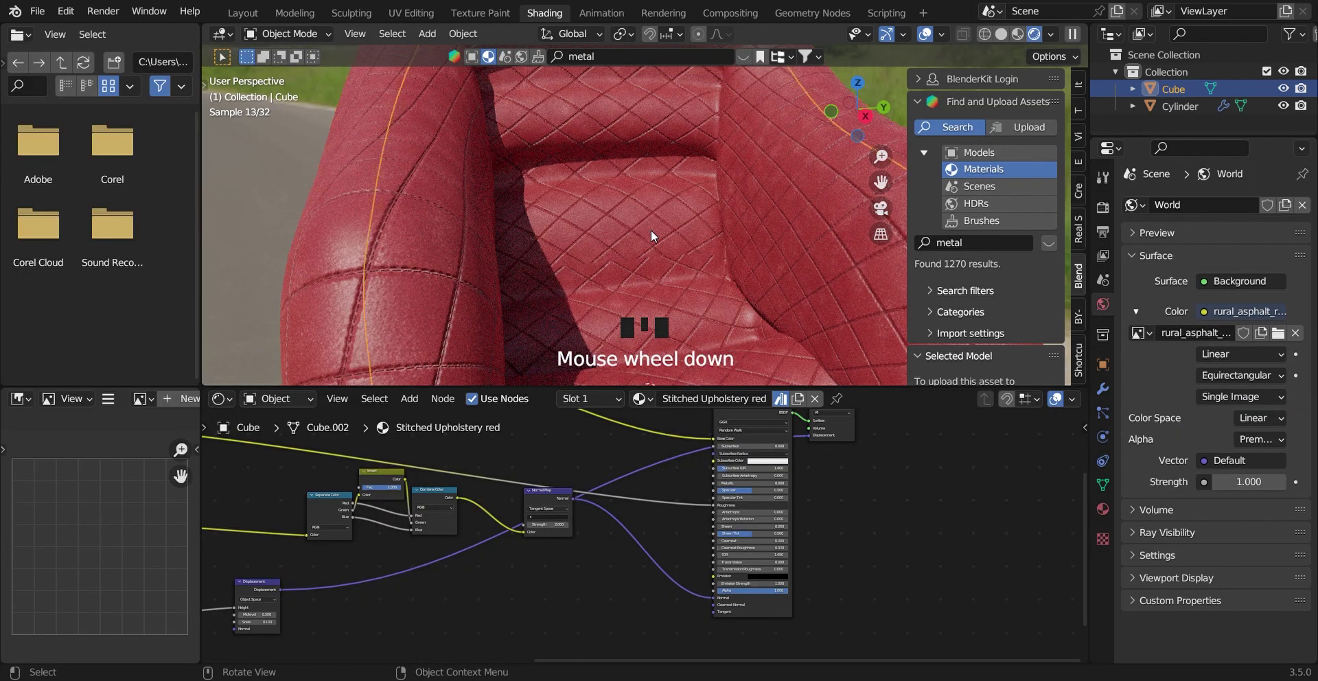
{"action": "middle_click_drag", "start_coordinate": [650, 229], "coordinate": [624, 211]}
{"action": "scroll", "coordinate": [581, 213], "scroll_direction": "down", "scroll_amount": 4}
{"action": "scroll", "coordinate": [653, 289], "scroll_direction": "up", "scroll_amount": 4}
{"action": "middle_click_drag", "start_coordinate": [653, 288], "coordinate": [645, 257], "text": "shift"}
{"action": "scroll", "coordinate": [584, 253], "scroll_direction": "up", "scroll_amount": 1}
{"action": "scroll", "coordinate": [652, 262], "scroll_direction": "down", "scroll_amount": 1}
{"action": "scroll", "coordinate": [652, 261], "scroll_direction": "down", "scroll_amount": 3}
{"action": "scroll", "coordinate": [640, 265], "scroll_direction": "down", "scroll_amount": 3}
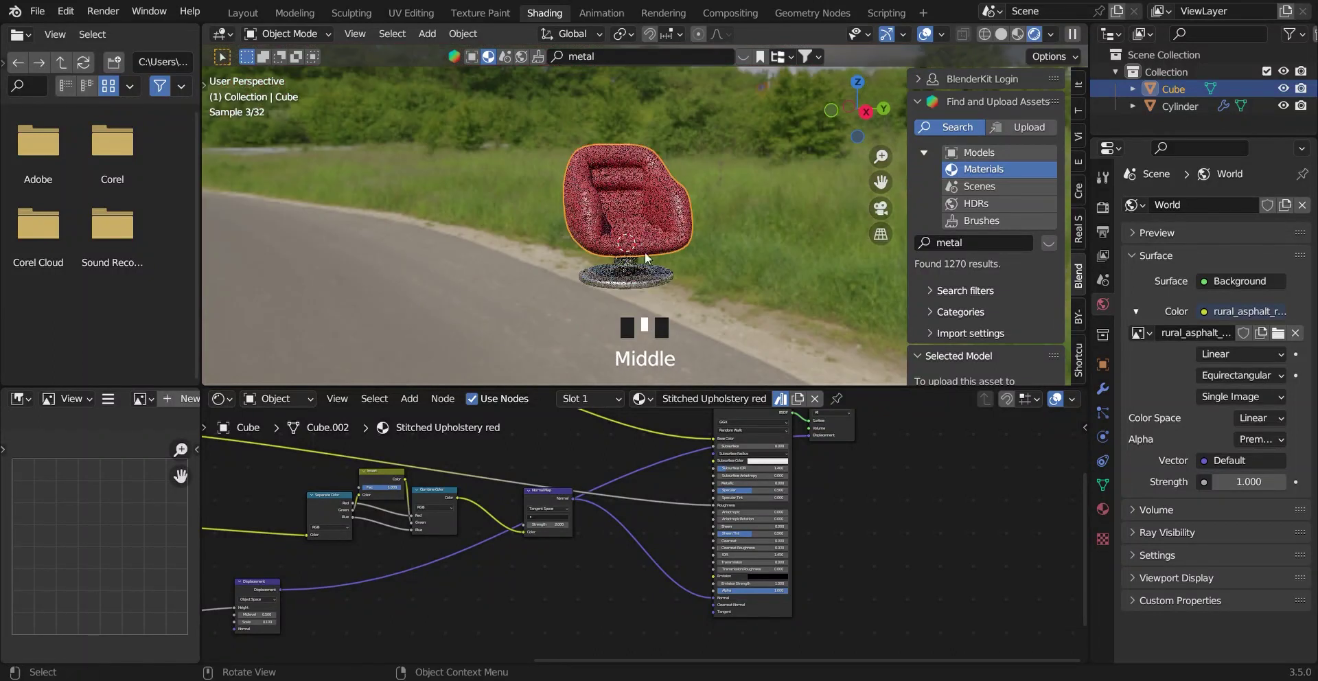
Step: Try Object texture coordinates on the Mapping node of the pedestal's Light iron material, and link UV back to its Vector input
{"action": "left_click", "coordinate": [641, 284]}
{"action": "scroll", "coordinate": [511, 458], "scroll_direction": "up", "scroll_amount": 5}
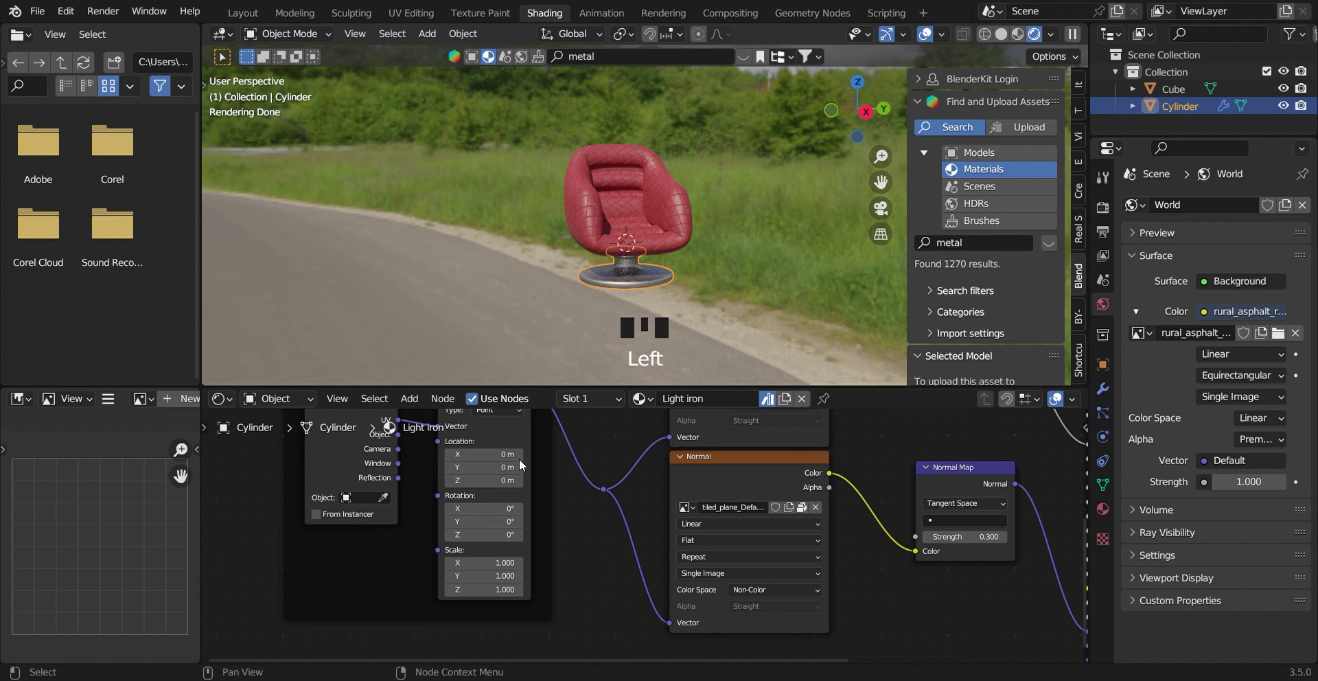
{"action": "scroll", "coordinate": [519, 458], "scroll_direction": "up", "scroll_amount": 2}
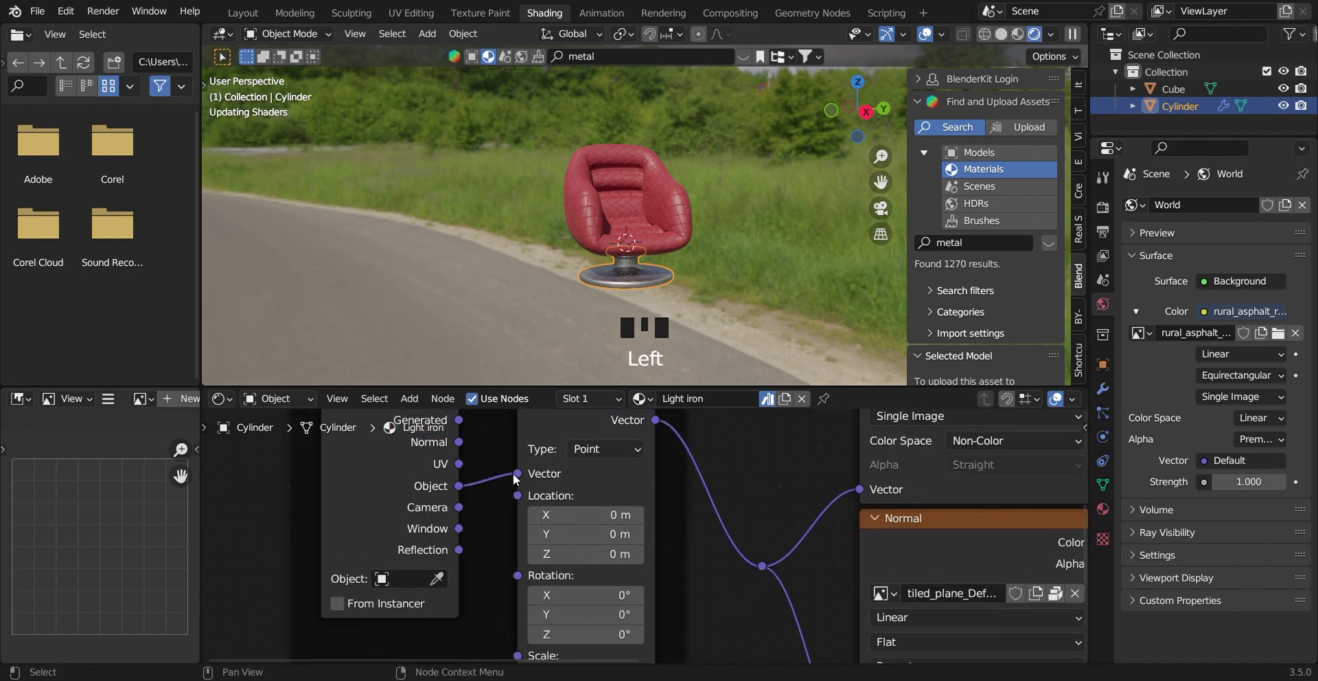
{"action": "scroll", "coordinate": [665, 306], "scroll_direction": "up", "scroll_amount": 5}
{"action": "key", "text": "KP_Decimal"}
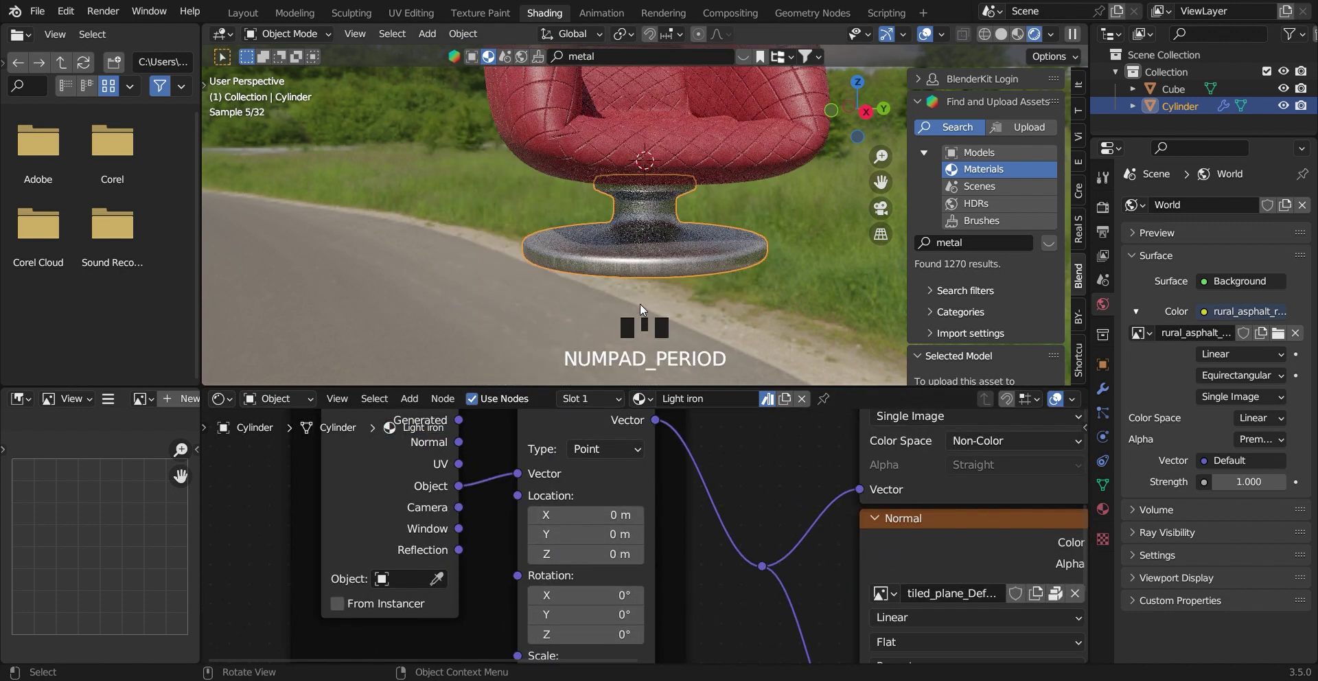
{"action": "scroll", "coordinate": [643, 303], "scroll_direction": "up", "scroll_amount": 3}
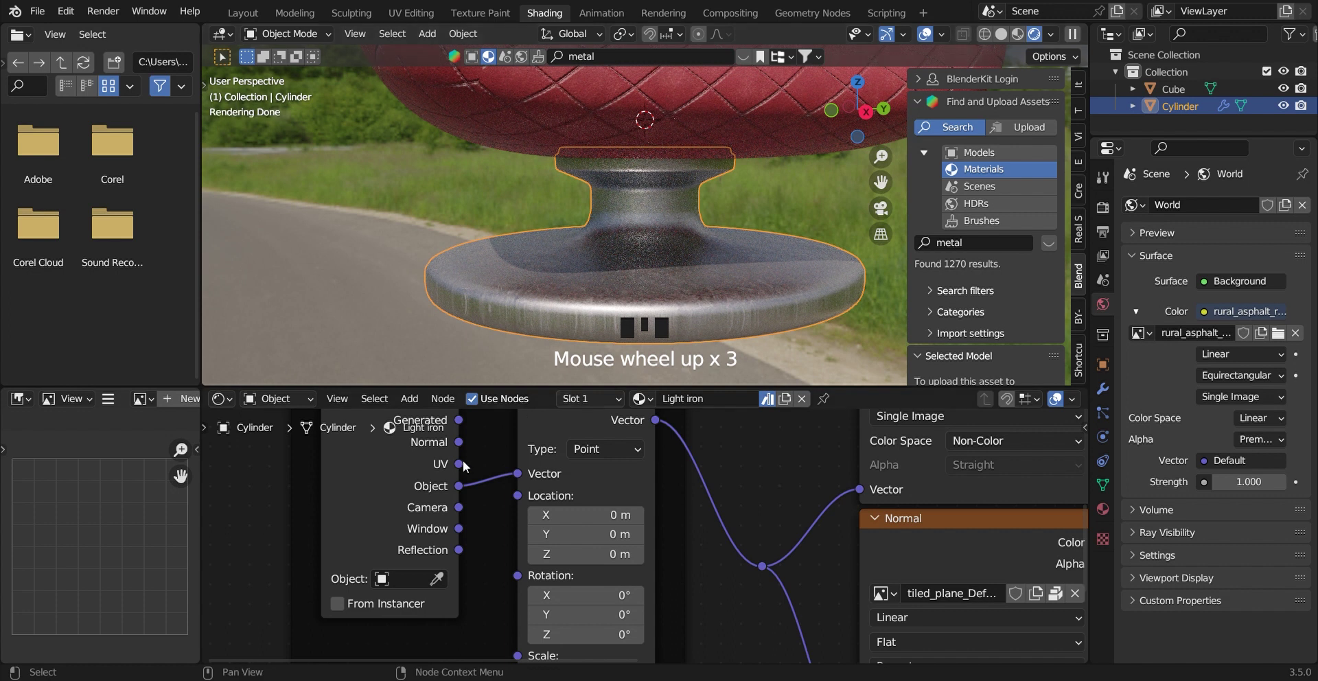
{"action": "left_click_drag", "start_coordinate": [510, 473], "coordinate": [517, 474]}
{"action": "scroll", "coordinate": [718, 452], "scroll_direction": "down", "scroll_amount": 15}
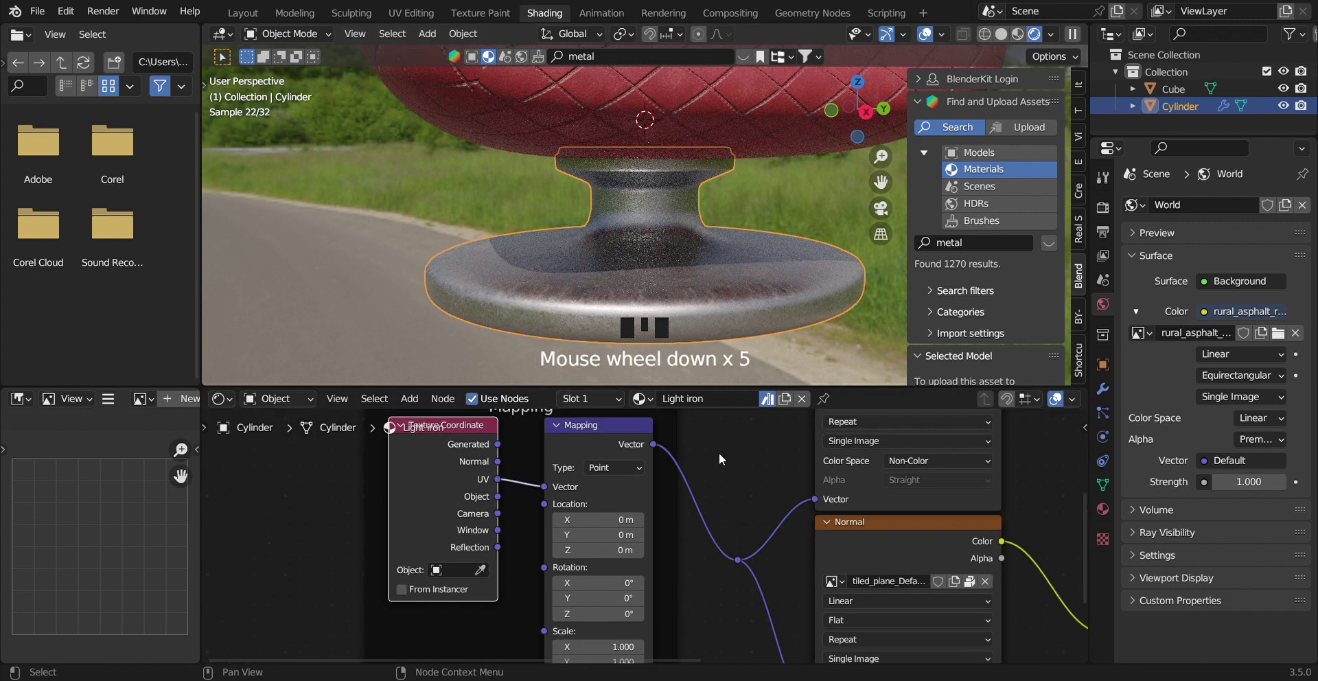
Step: Examine the Light iron node setup, from the mapping and texture nodes through Gamma and Normal Map to the Principled BSDF
{"action": "scroll", "coordinate": [747, 199], "scroll_direction": "down", "scroll_amount": 4}
{"action": "middle_click_drag", "start_coordinate": [746, 199], "coordinate": [733, 266], "text": "shift"}
{"action": "scroll", "coordinate": [717, 461], "scroll_direction": "up", "scroll_amount": 6}
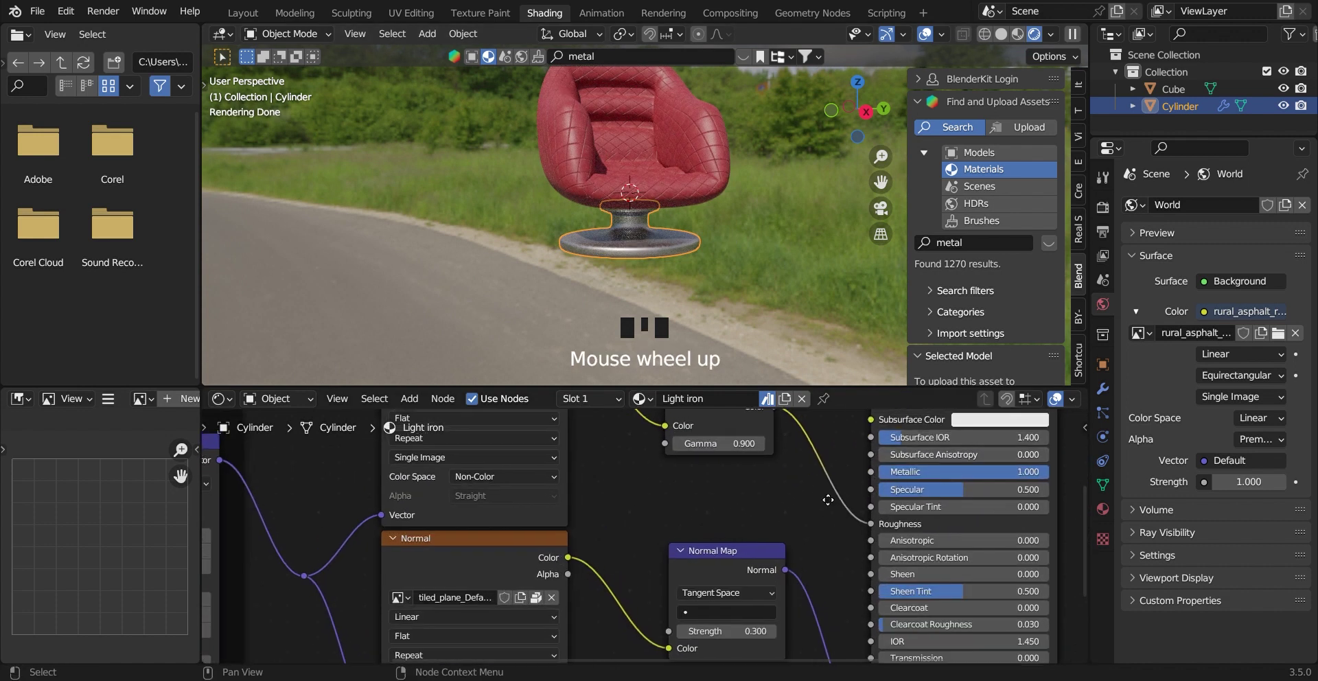
{"action": "scroll", "coordinate": [788, 515], "scroll_direction": "up", "scroll_amount": 2}
{"action": "middle_click_drag", "start_coordinate": [787, 514], "coordinate": [686, 574]}
{"action": "scroll", "coordinate": [853, 480], "scroll_direction": "down", "scroll_amount": 1}
{"action": "scroll", "coordinate": [621, 540], "scroll_direction": "down", "scroll_amount": 3}
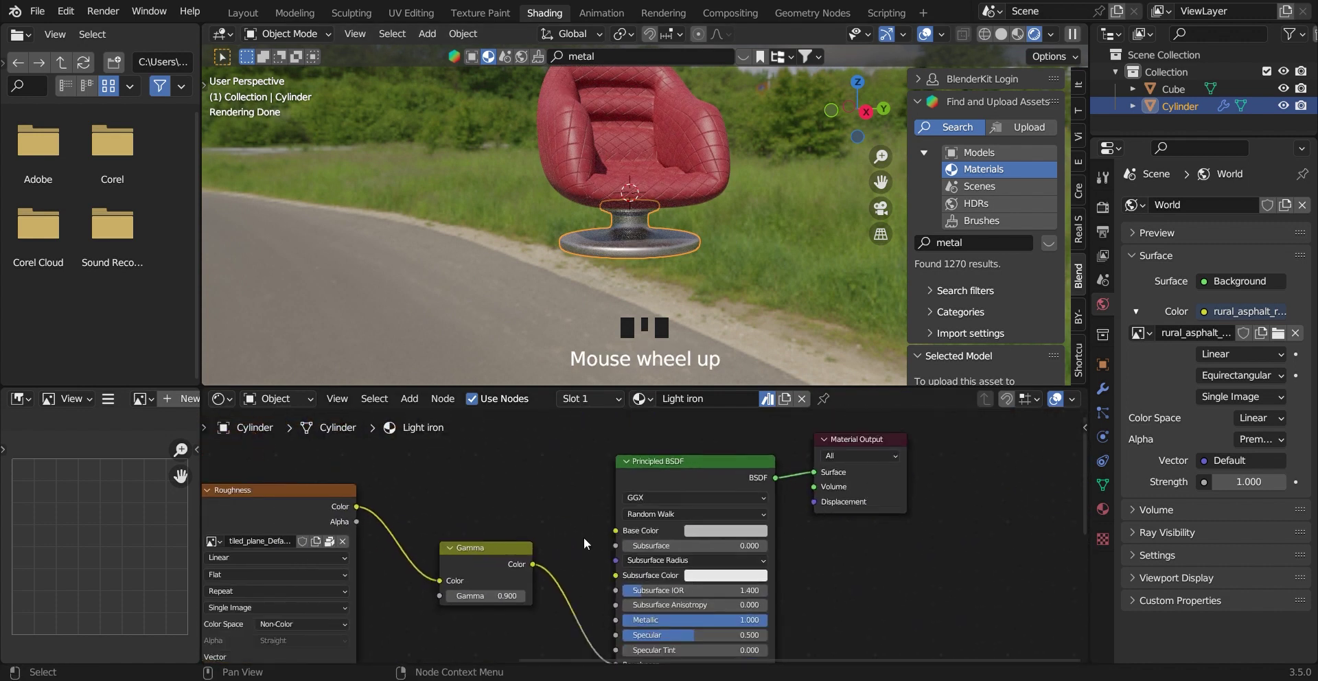
{"action": "middle_click_drag", "start_coordinate": [567, 547], "coordinate": [787, 488]}
{"action": "middle_click_drag", "start_coordinate": [472, 508], "coordinate": [659, 532]}
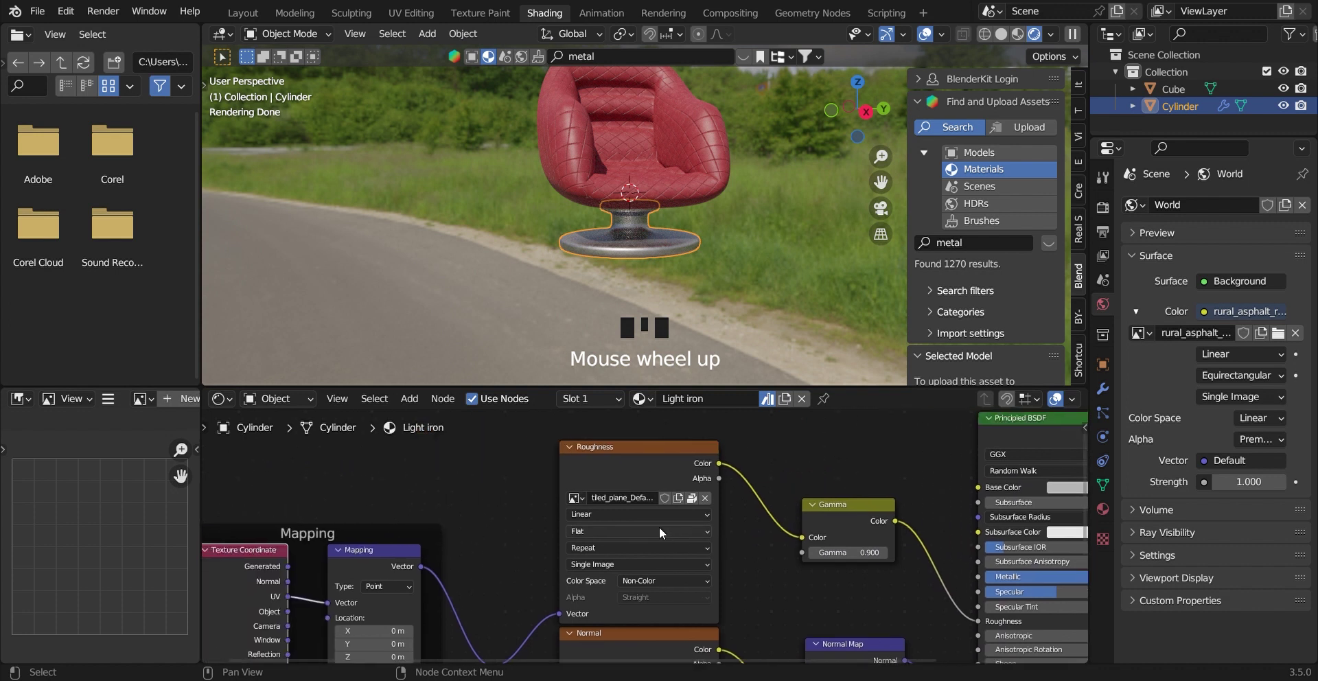
{"action": "scroll", "coordinate": [487, 547], "scroll_direction": "down", "scroll_amount": 3}
{"action": "middle_click_drag", "start_coordinate": [479, 589], "coordinate": [623, 533]}
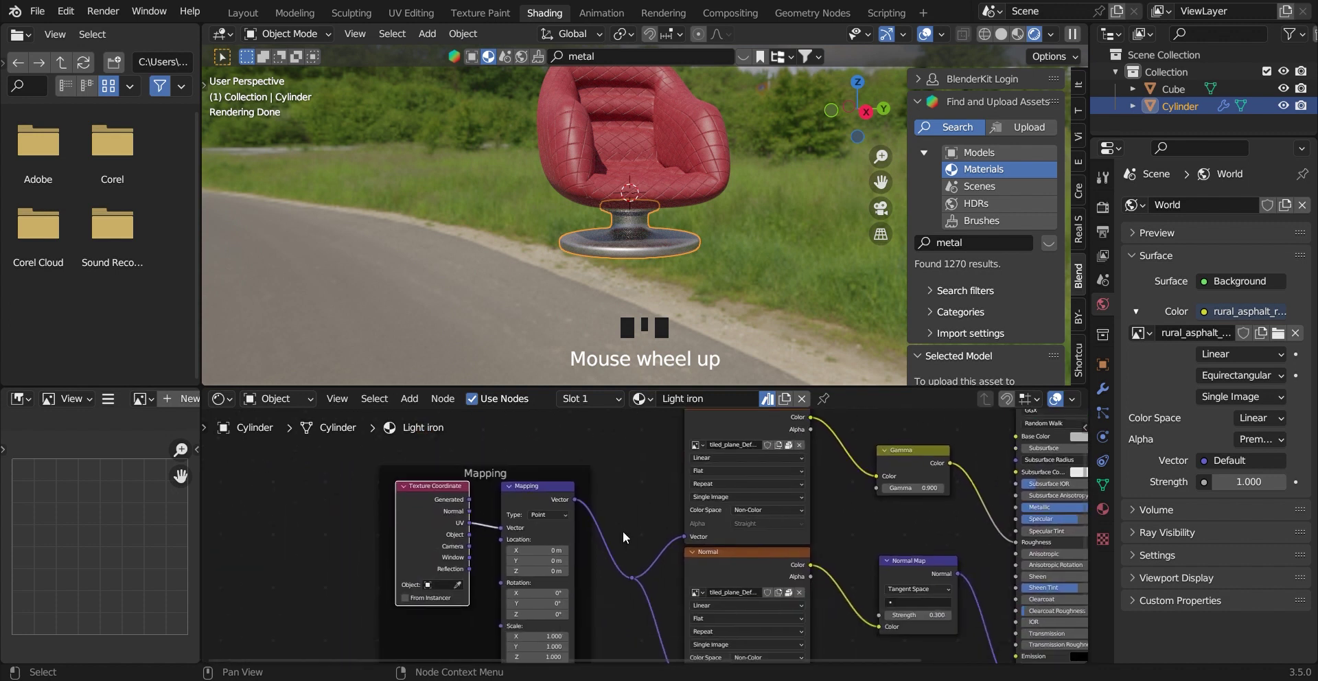
{"action": "middle_click_drag", "start_coordinate": [717, 615], "coordinate": [645, 501]}
{"action": "middle_click_drag", "start_coordinate": [822, 484], "coordinate": [678, 504]}
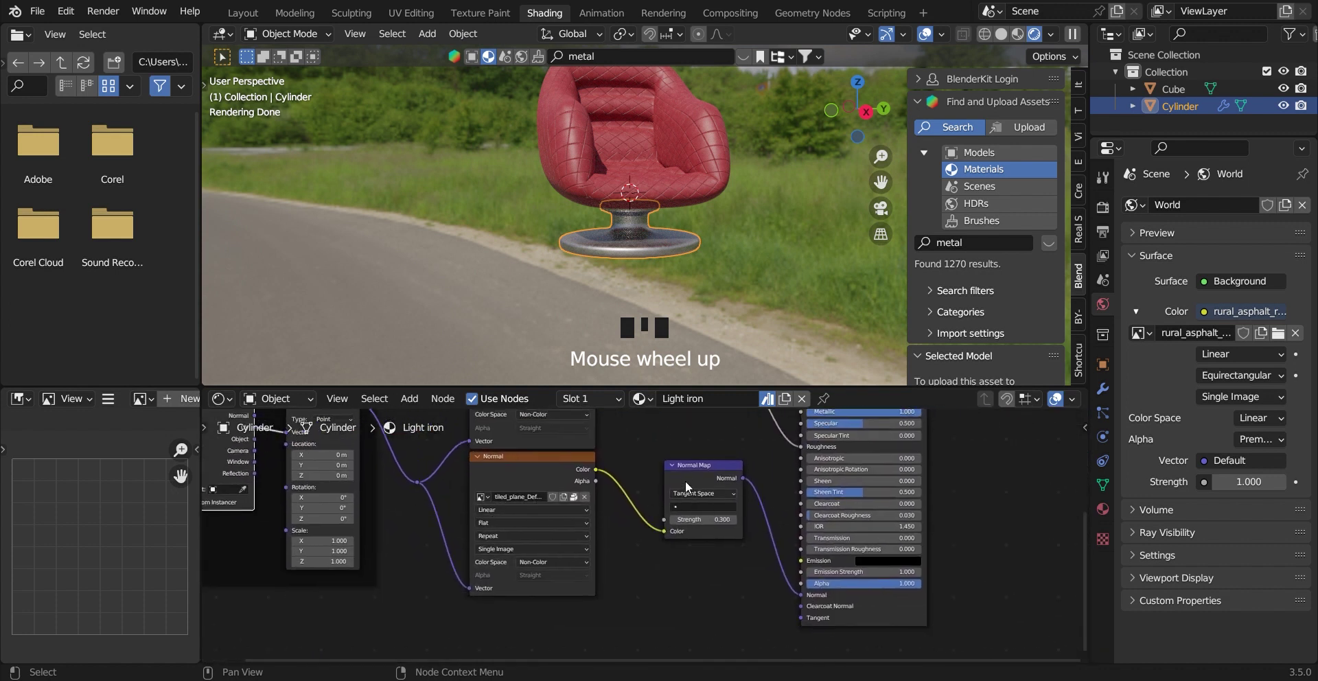
{"action": "scroll", "coordinate": [694, 502], "scroll_direction": "down", "scroll_amount": 3}
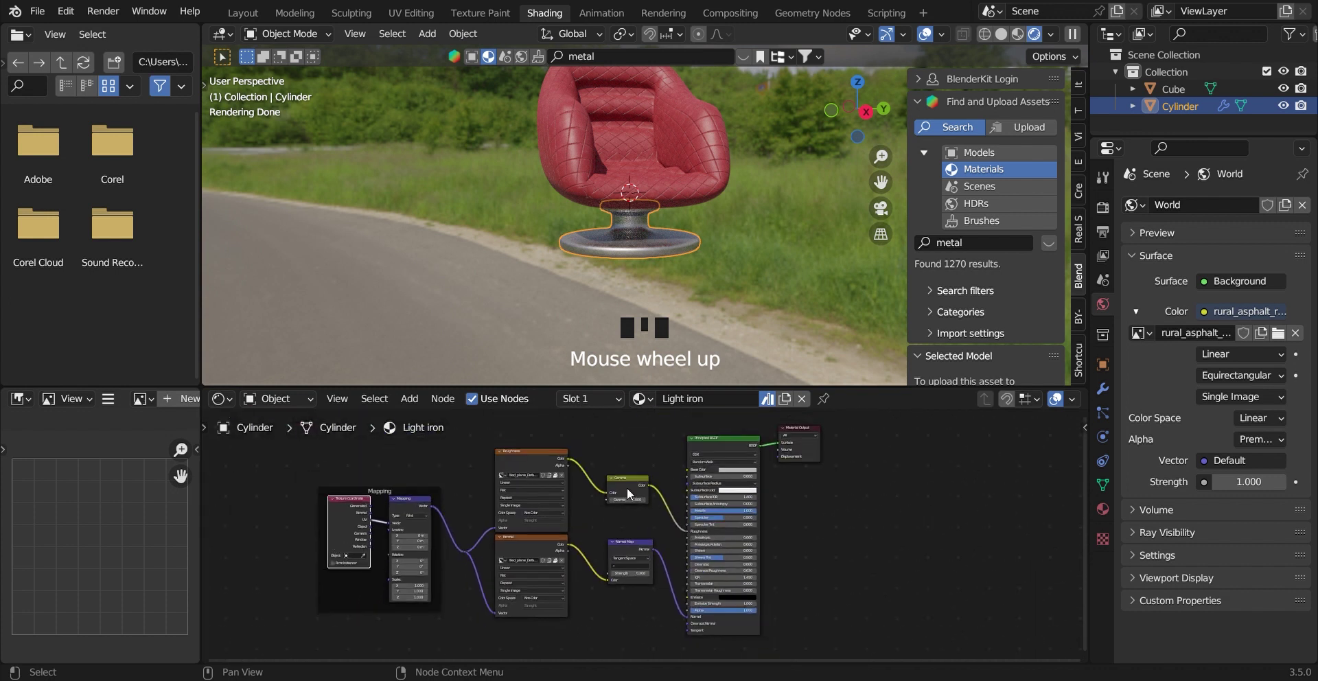
Step: Select the chair seat and trace its Stitched Upholstery red material from the Principled BSDF back to the mapping nodes
{"action": "left_click", "coordinate": [626, 110]}
{"action": "scroll", "coordinate": [711, 522], "scroll_direction": "up", "scroll_amount": 4}
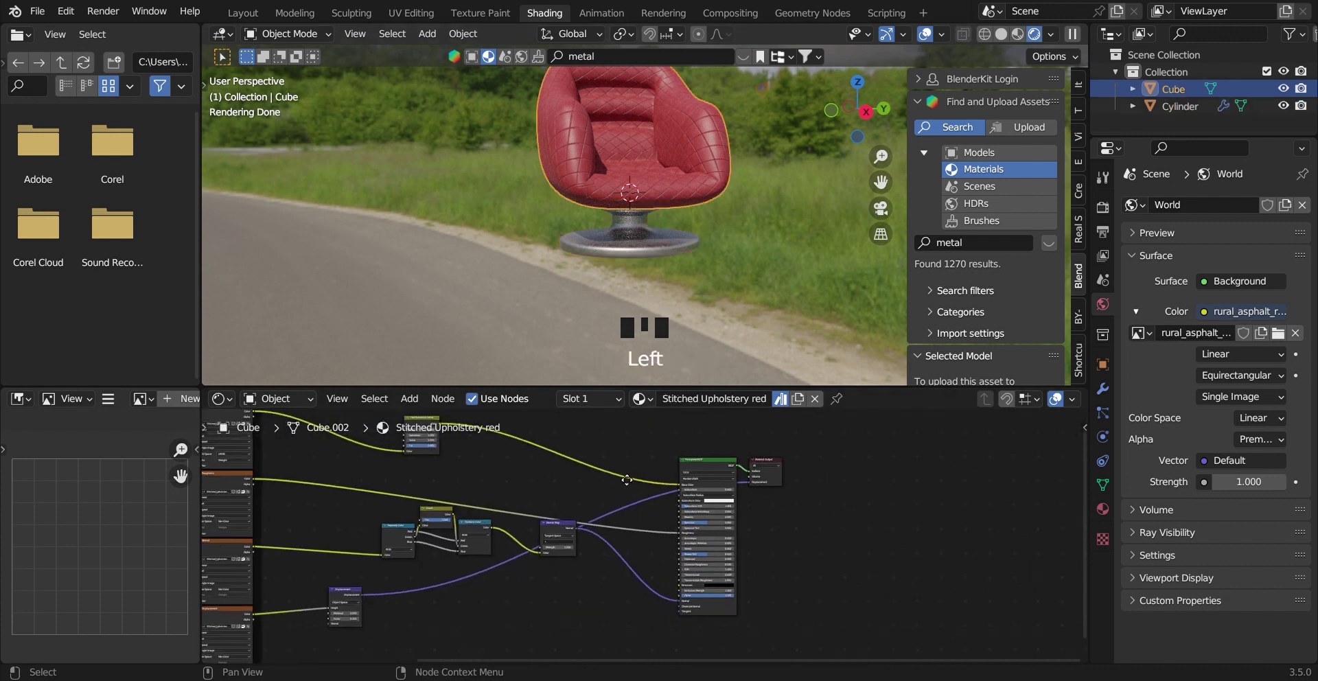
{"action": "middle_click_drag", "start_coordinate": [628, 489], "coordinate": [776, 550]}
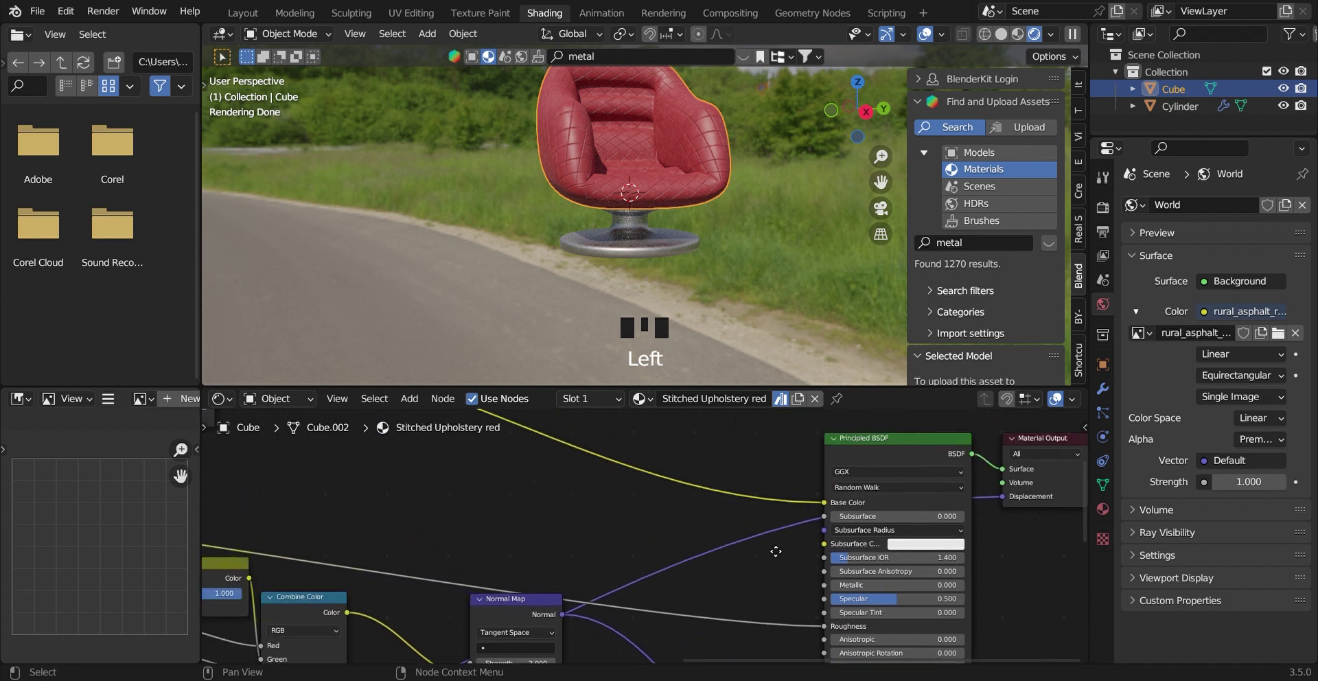
{"action": "middle_click_drag", "start_coordinate": [661, 539], "coordinate": [802, 645]}
{"action": "middle_click_drag", "start_coordinate": [463, 515], "coordinate": [778, 534]}
{"action": "middle_click_drag", "start_coordinate": [706, 490], "coordinate": [873, 488]}
{"action": "scroll", "coordinate": [389, 500], "scroll_direction": "down", "scroll_amount": 4}
{"action": "middle_click_drag", "start_coordinate": [443, 596], "coordinate": [512, 490]}
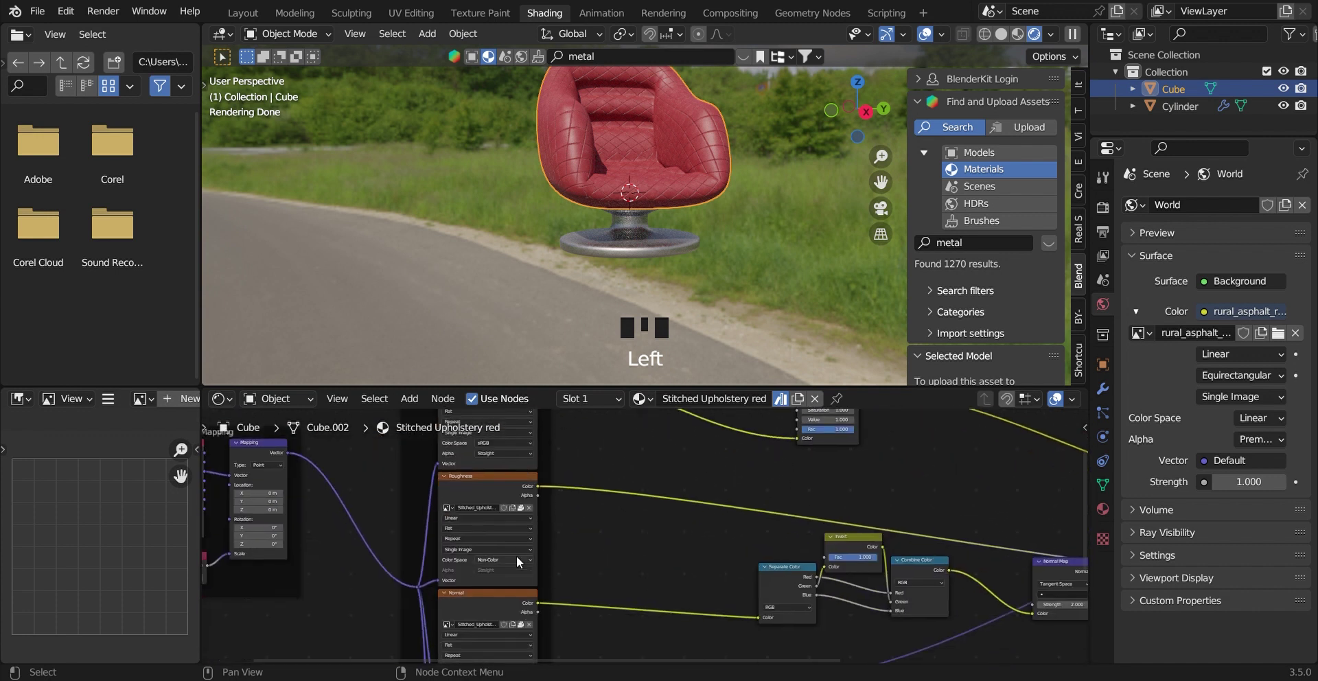
{"action": "middle_click_drag", "start_coordinate": [520, 565], "coordinate": [754, 601]}
{"action": "scroll", "coordinate": [507, 547], "scroll_direction": "down", "scroll_amount": 2}
{"action": "scroll", "coordinate": [495, 533], "scroll_direction": "up", "scroll_amount": 8}
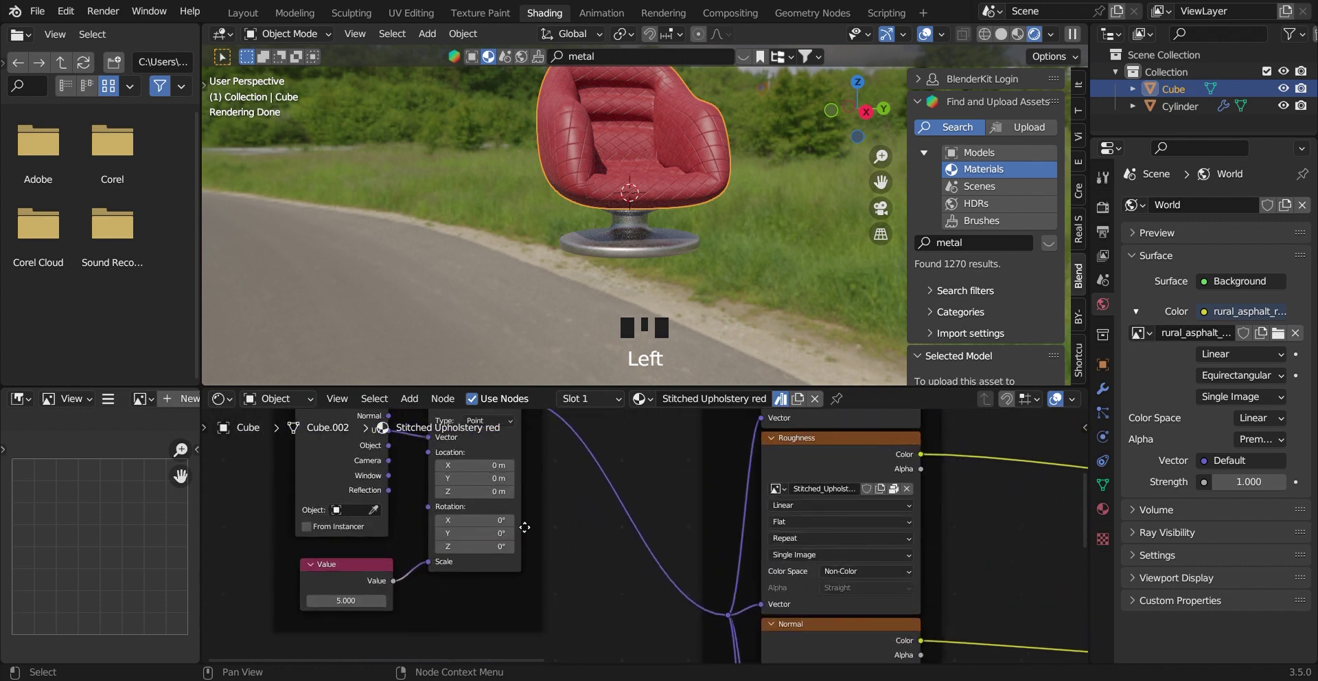
{"action": "scroll", "coordinate": [632, 567], "scroll_direction": "up", "scroll_amount": 2}
{"action": "middle_click_drag", "start_coordinate": [523, 526], "coordinate": [604, 528]}
Step: Examine the upholstery material's image textures, its Displacement node and the Separate, Invert and Combine Color chain feeding the Normal Map
{"action": "scroll", "coordinate": [657, 531], "scroll_direction": "down", "scroll_amount": 3}
{"action": "middle_click_drag", "start_coordinate": [932, 605], "coordinate": [697, 538]}
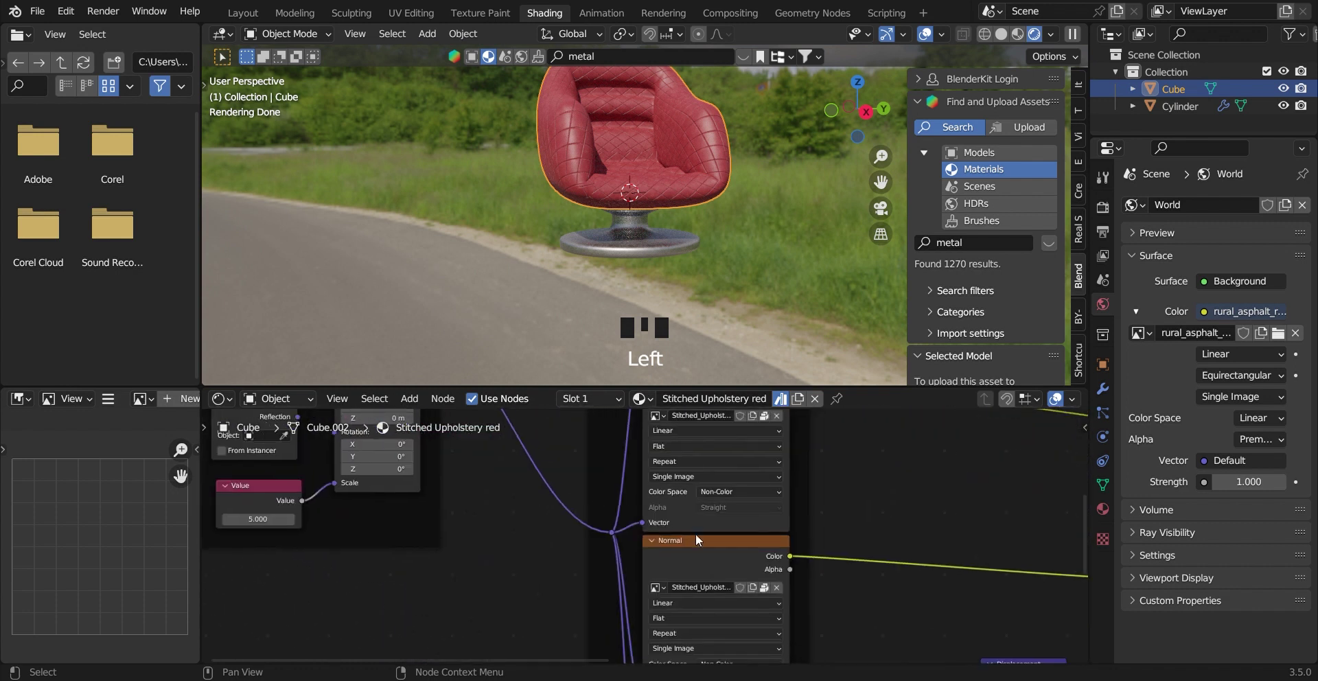
{"action": "middle_click_drag", "start_coordinate": [797, 630], "coordinate": [721, 496]}
{"action": "middle_click_drag", "start_coordinate": [736, 579], "coordinate": [728, 489]}
{"action": "middle_click_drag", "start_coordinate": [734, 584], "coordinate": [634, 644]}
{"action": "middle_click_drag", "start_coordinate": [746, 491], "coordinate": [621, 523]}
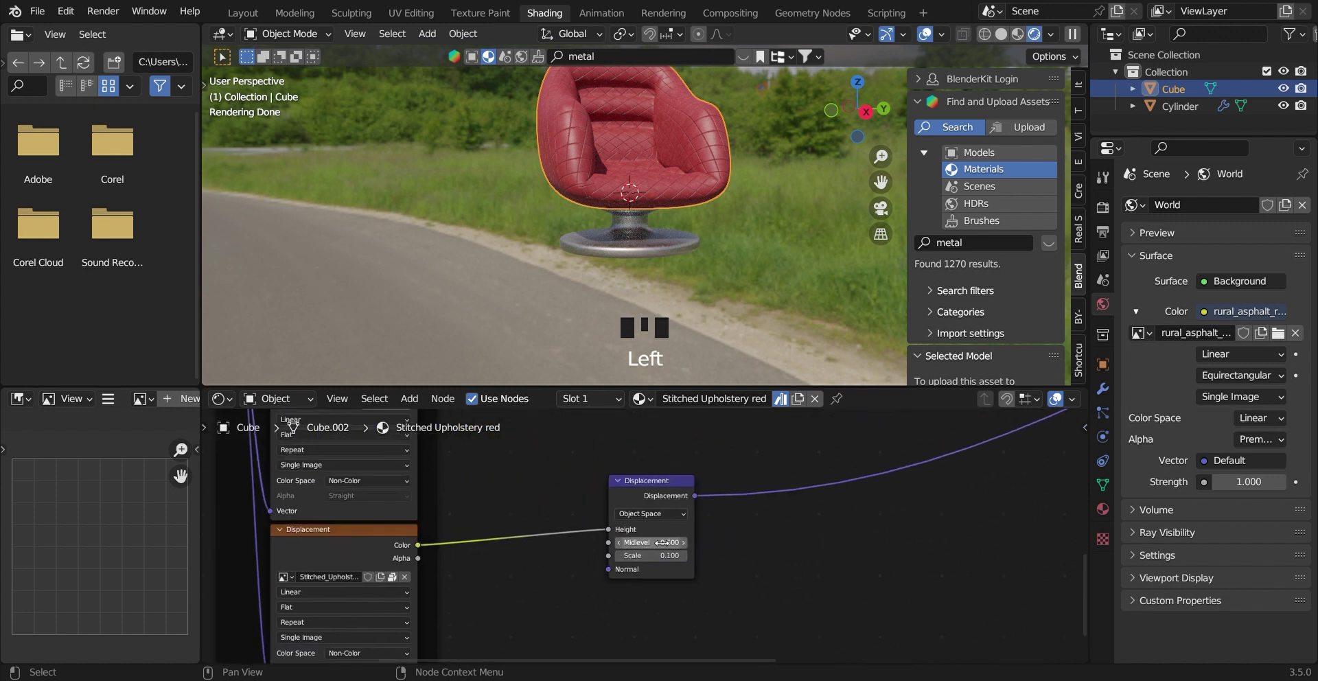
{"action": "scroll", "coordinate": [762, 484], "scroll_direction": "down", "scroll_amount": 3}
{"action": "middle_click_drag", "start_coordinate": [916, 443], "coordinate": [737, 541]}
{"action": "middle_click_drag", "start_coordinate": [729, 495], "coordinate": [639, 539]}
{"action": "scroll", "coordinate": [639, 538], "scroll_direction": "up", "scroll_amount": 4}
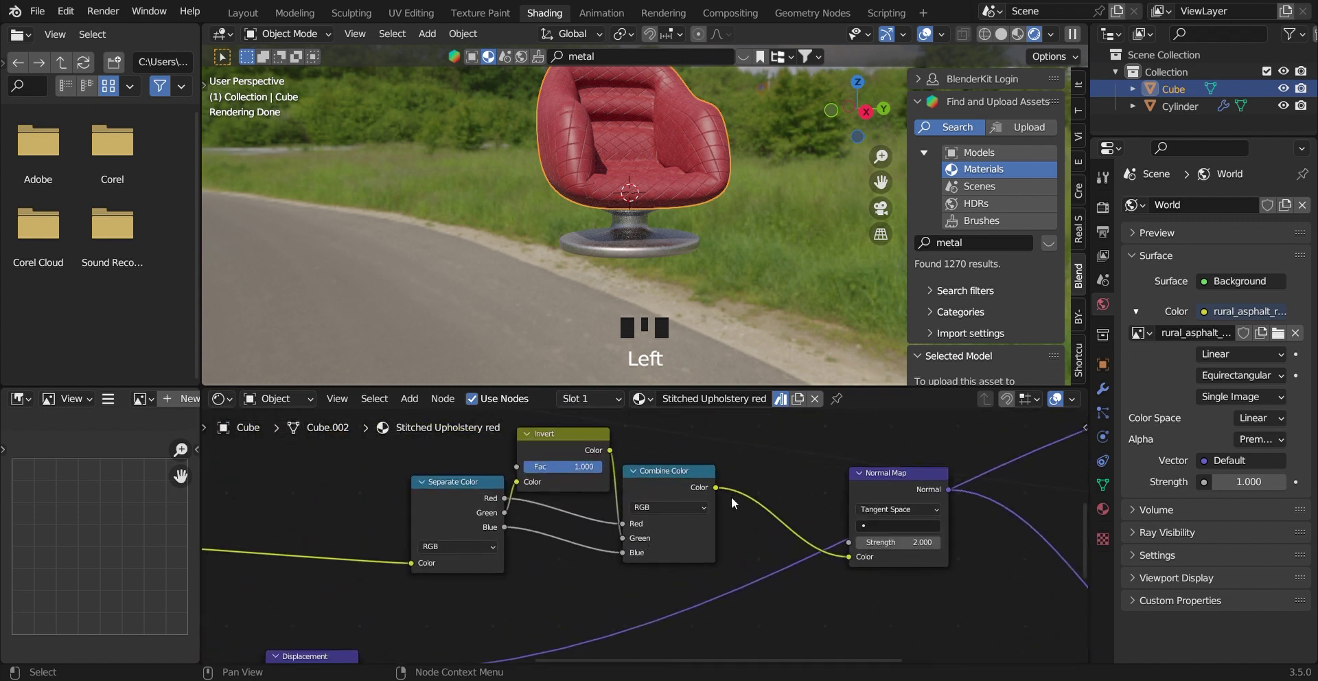
{"action": "scroll", "coordinate": [693, 532], "scroll_direction": "up", "scroll_amount": 2}
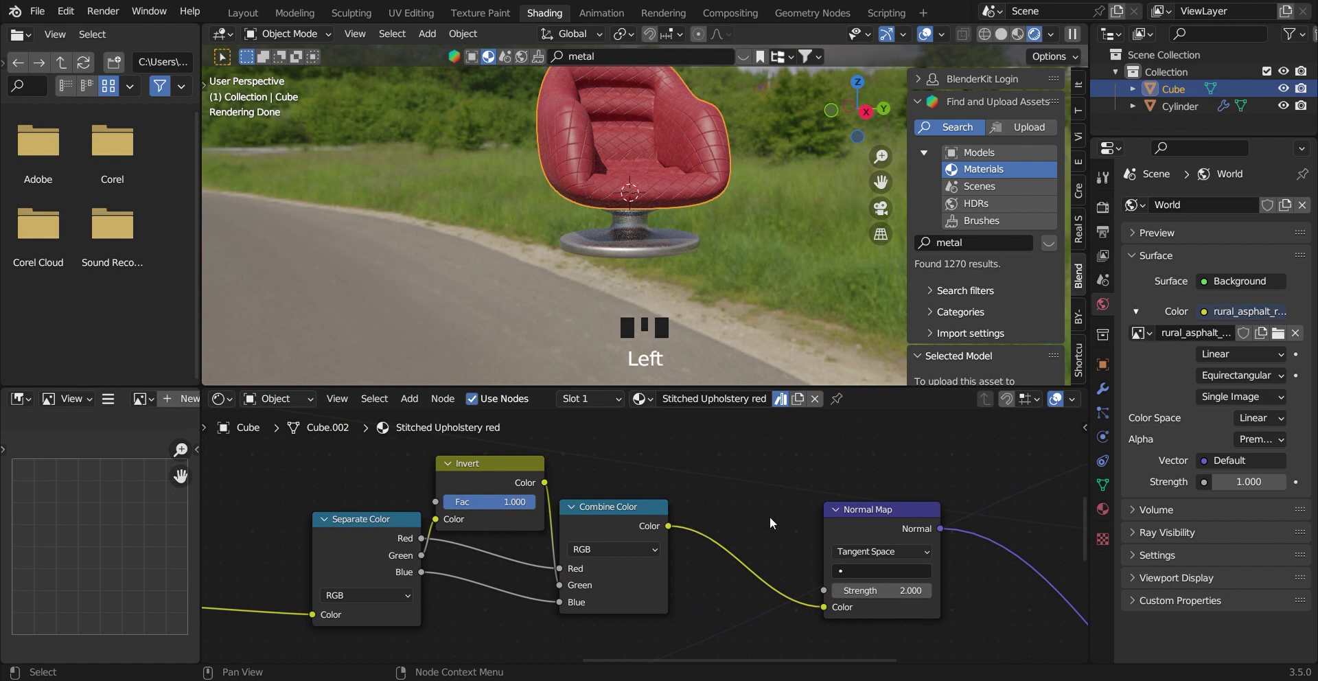
{"action": "scroll", "coordinate": [769, 516], "scroll_direction": "down", "scroll_amount": 3}
{"action": "middle_click_drag", "start_coordinate": [680, 520], "coordinate": [528, 522]}
{"action": "scroll", "coordinate": [661, 514], "scroll_direction": "down", "scroll_amount": 5}
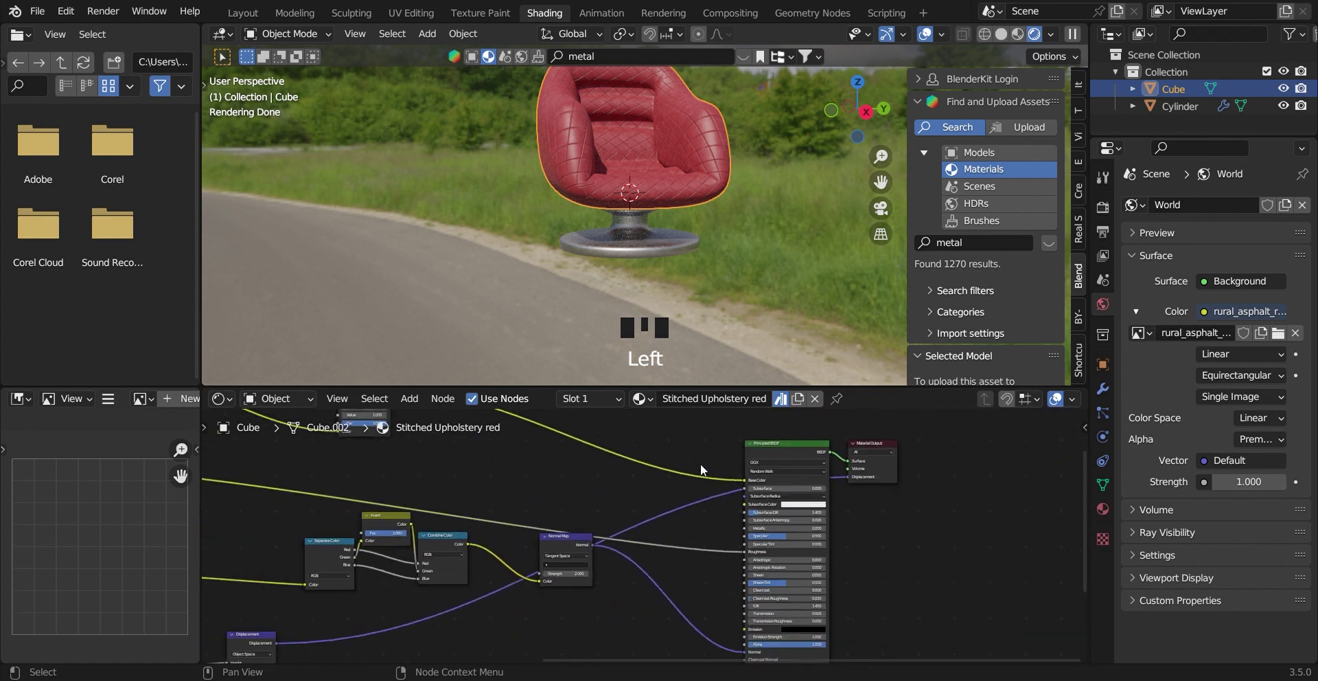
Step: Try raising Metallic to about 0.46 on the upholstery material's Principled BSDF, and undo the change
{"action": "middle_click_drag", "start_coordinate": [817, 464], "coordinate": [712, 507]}
{"action": "scroll", "coordinate": [686, 525], "scroll_direction": "up", "scroll_amount": 4}
{"action": "middle_click_drag", "start_coordinate": [697, 590], "coordinate": [685, 525]}
{"action": "scroll", "coordinate": [685, 525], "scroll_direction": "up", "scroll_amount": 4}
{"action": "scroll", "coordinate": [685, 530], "scroll_direction": "up", "scroll_amount": 2}
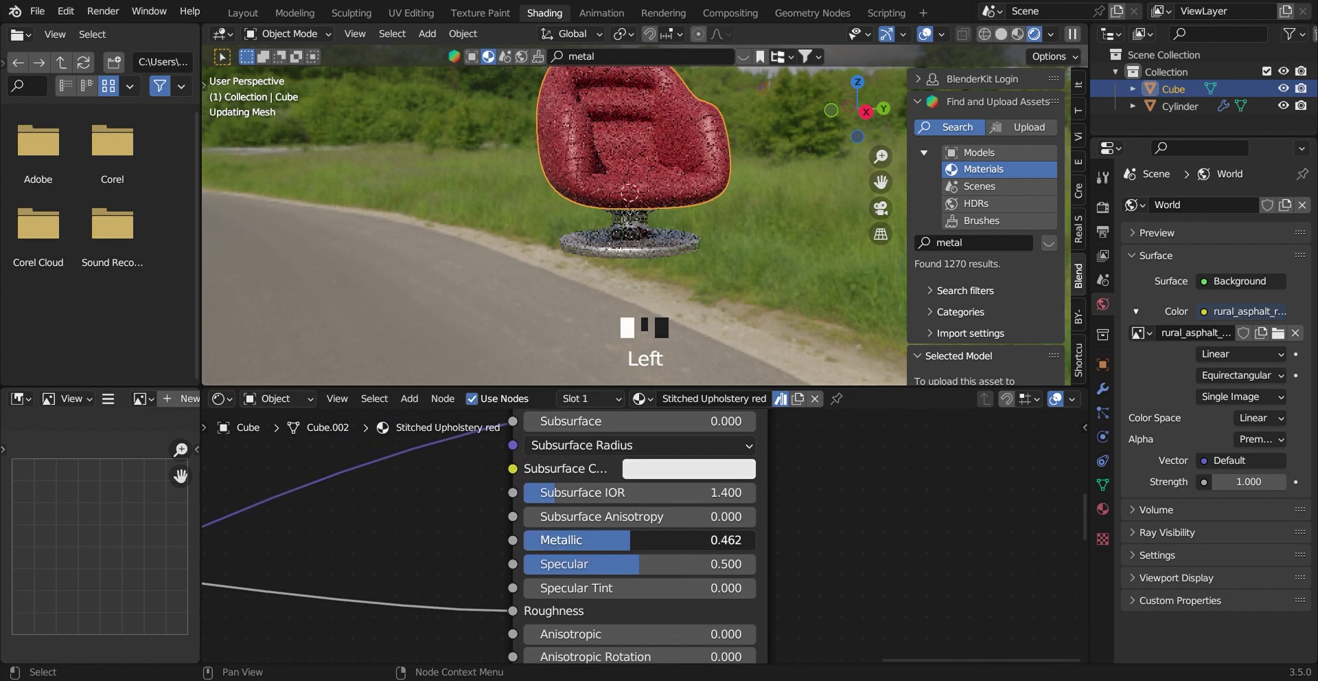
{"action": "key", "text": "ctrl+z"}
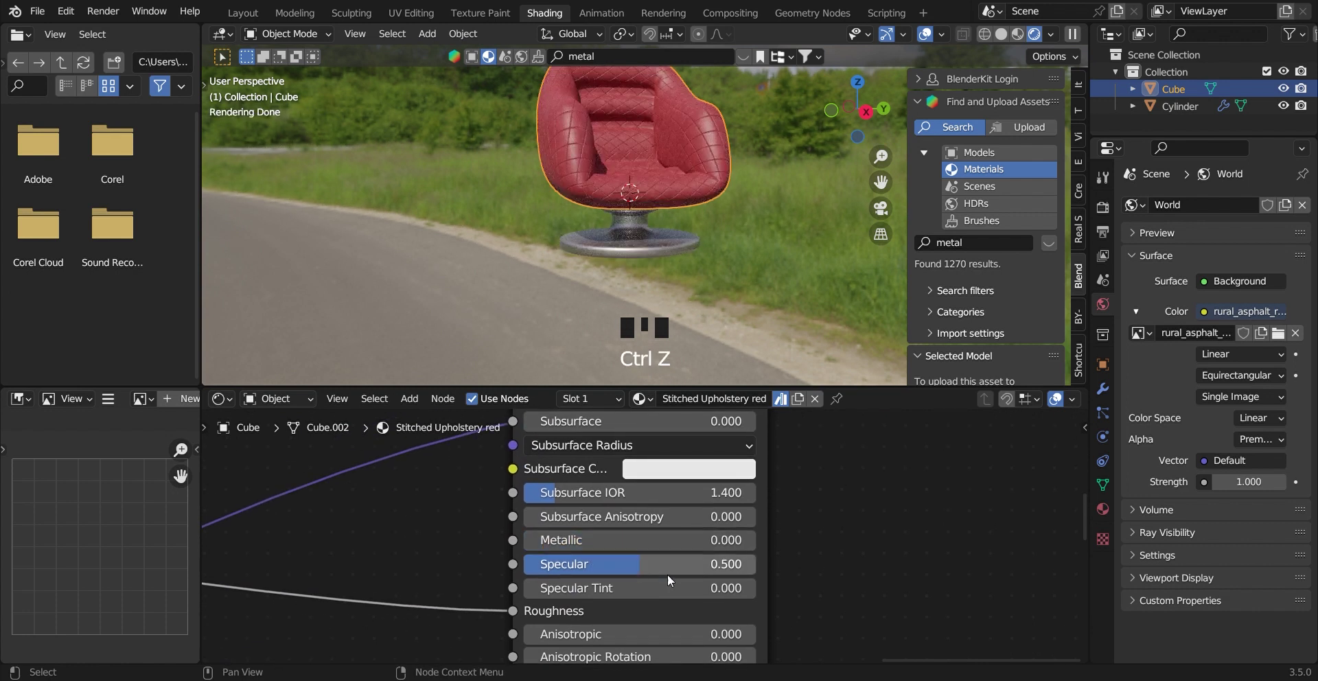
Step: Set Metallic to 0.2 on the Principled BSDF of the Stitched Upholstery red material
{"action": "middle_click_drag", "start_coordinate": [654, 595], "coordinate": [656, 578]}
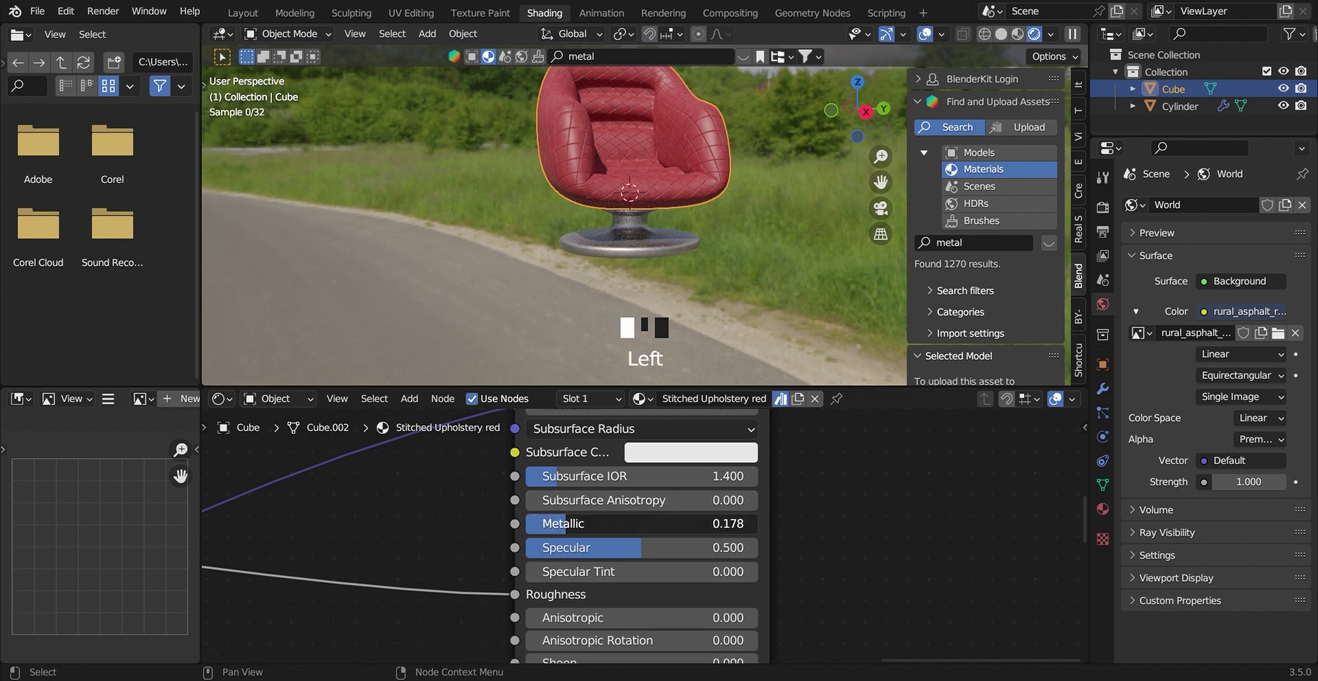
{"action": "middle_click_drag", "start_coordinate": [690, 322], "coordinate": [617, 217]}
{"action": "key", "text": "KP_Decimal"}
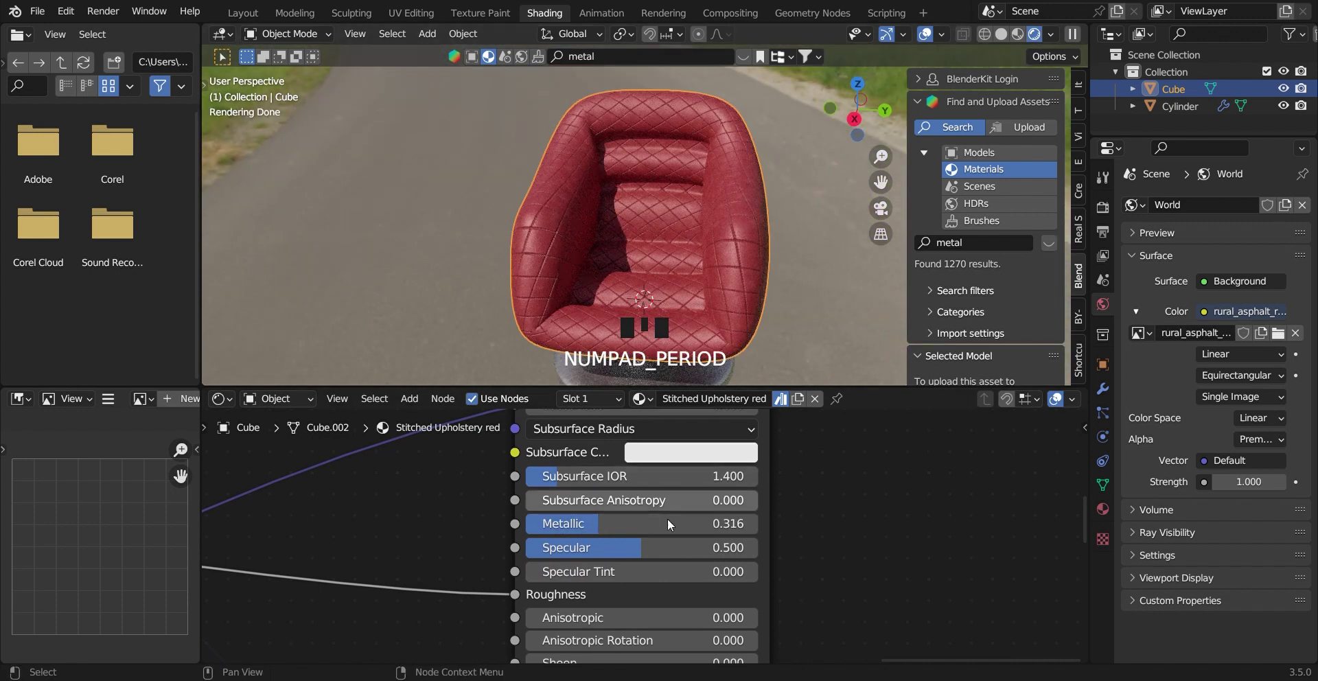
{"action": "left_click", "coordinate": [678, 524]}
{"action": "type", "text": ".2"}
{"action": "left_click", "coordinate": [666, 517]}
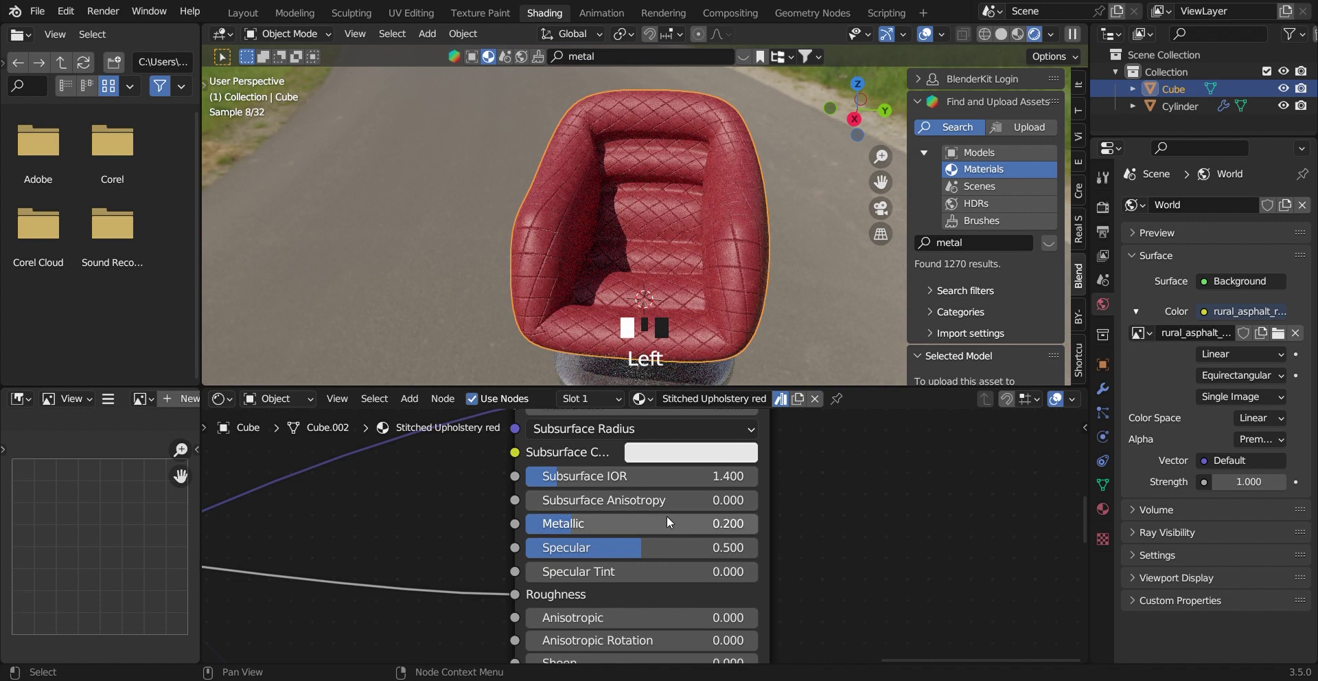
Step: Bring the whole chair and its full node tree into view and save the file
{"action": "scroll", "coordinate": [571, 512], "scroll_direction": "down", "scroll_amount": 11}
{"action": "scroll", "coordinate": [674, 264], "scroll_direction": "down", "scroll_amount": 10}
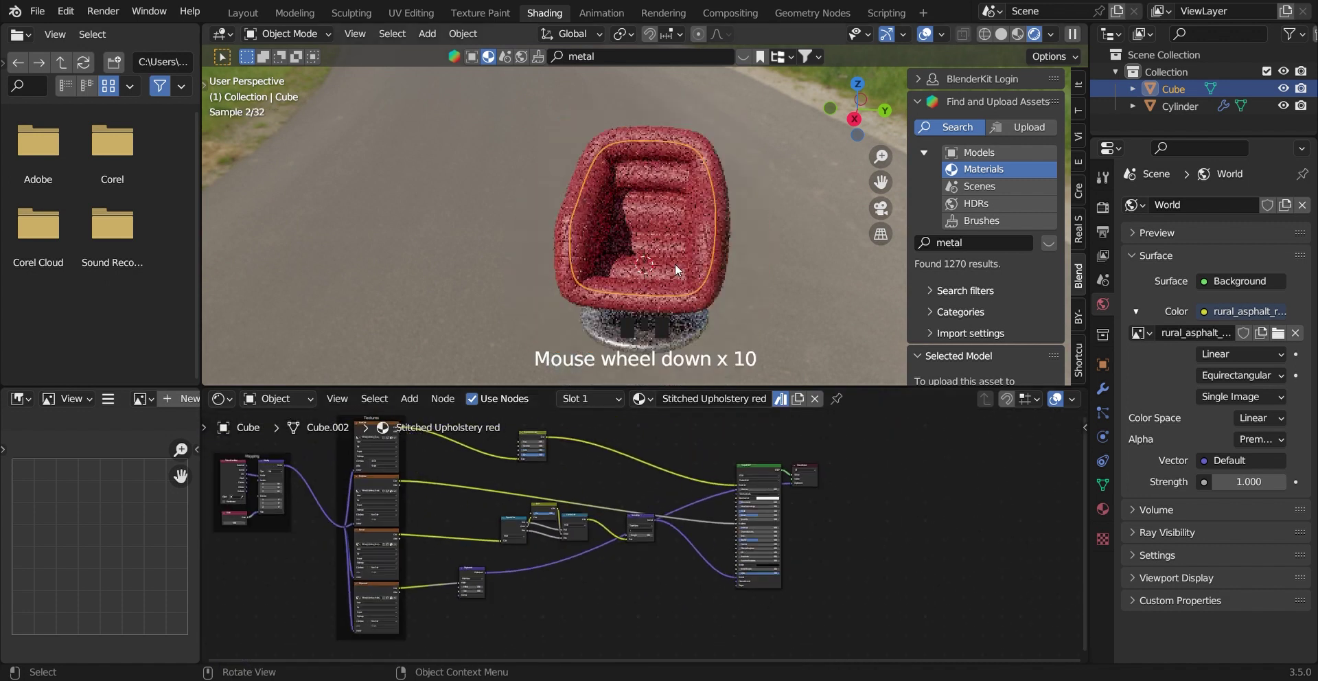
{"action": "middle_click_drag", "start_coordinate": [673, 264], "coordinate": [657, 248]}
{"action": "key", "text": "ctrl+s"}
{"action": "key", "text": "Home"}
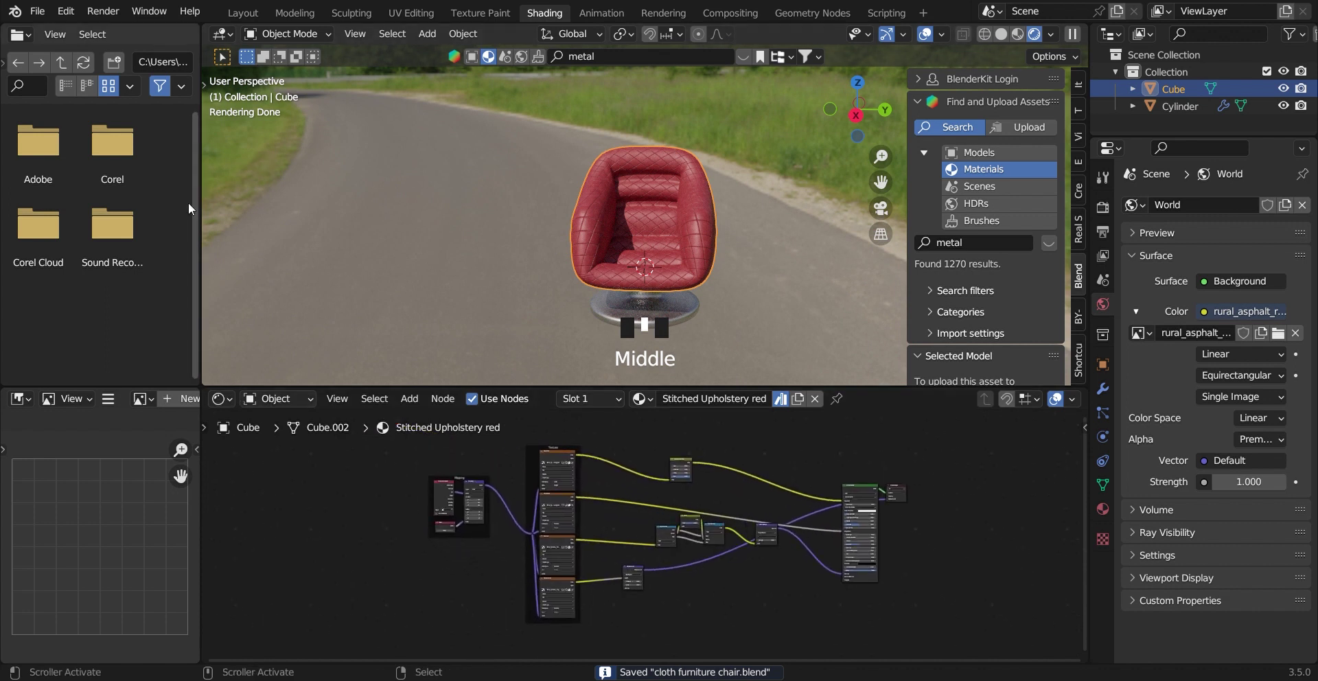
{"action": "mouse_move", "coordinate": [645, 240]}
{"action": "middle_mouse_down"}
{"action": "mouse_move", "coordinate": [509, 237]}
{"action": "mouse_move", "coordinate": [656, 232]}
{"action": "middle_mouse_up"}
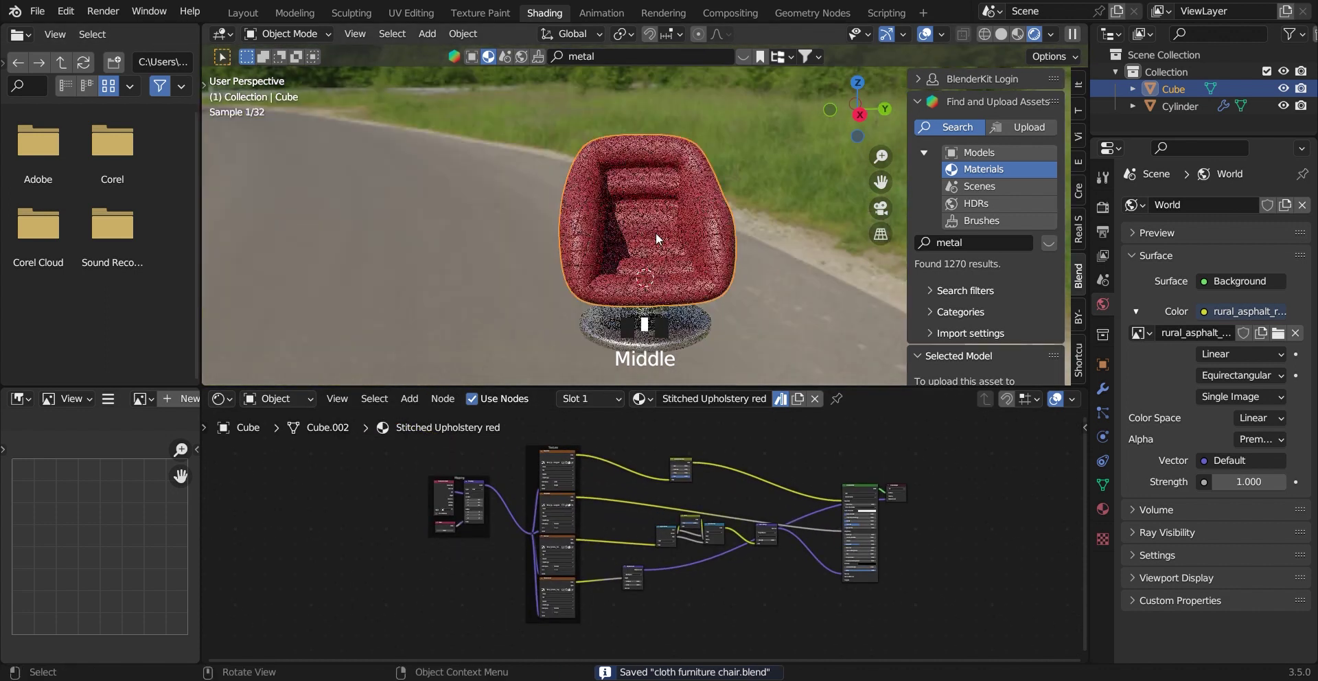
Step: Return to the Layout workspace and show the chair in rendered view with a transparent film background
{"action": "left_click", "coordinate": [244, 13]}
{"action": "scroll", "coordinate": [623, 285], "scroll_direction": "down", "scroll_amount": 3}
{"action": "middle_click_drag", "start_coordinate": [623, 284], "coordinate": [574, 277]}
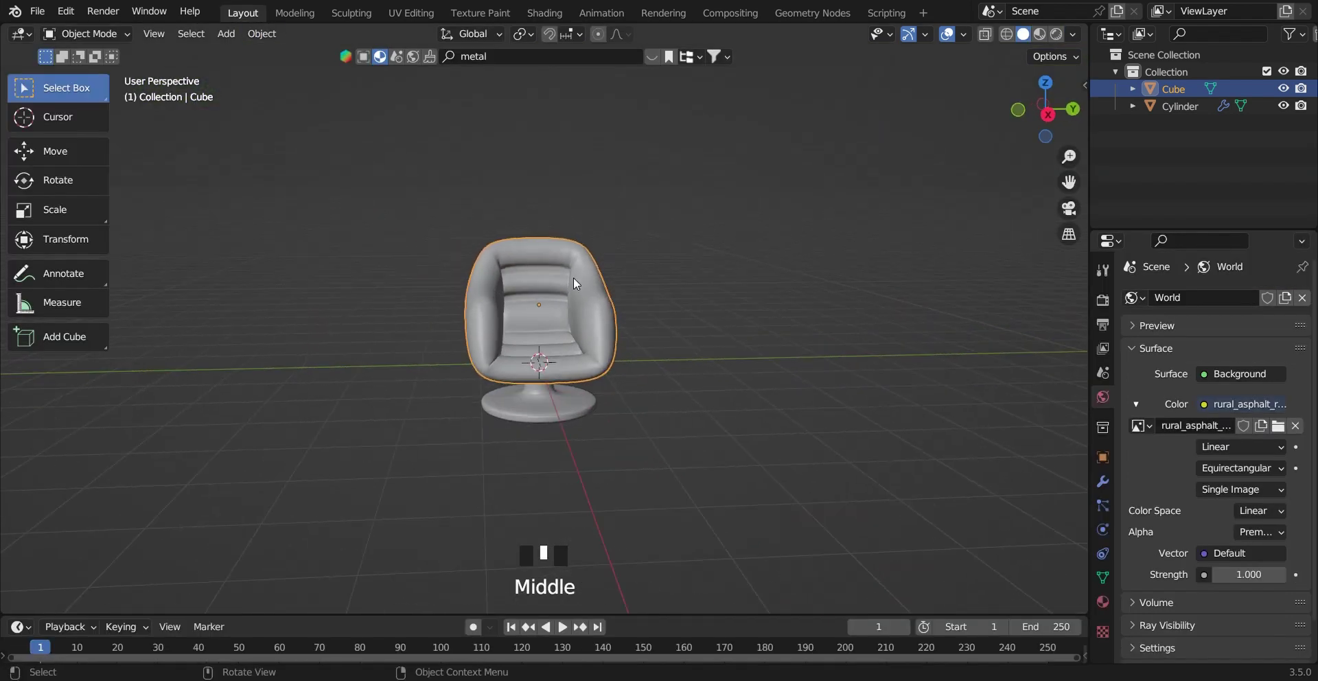
{"action": "scroll", "coordinate": [574, 277], "scroll_direction": "down", "scroll_amount": 1}
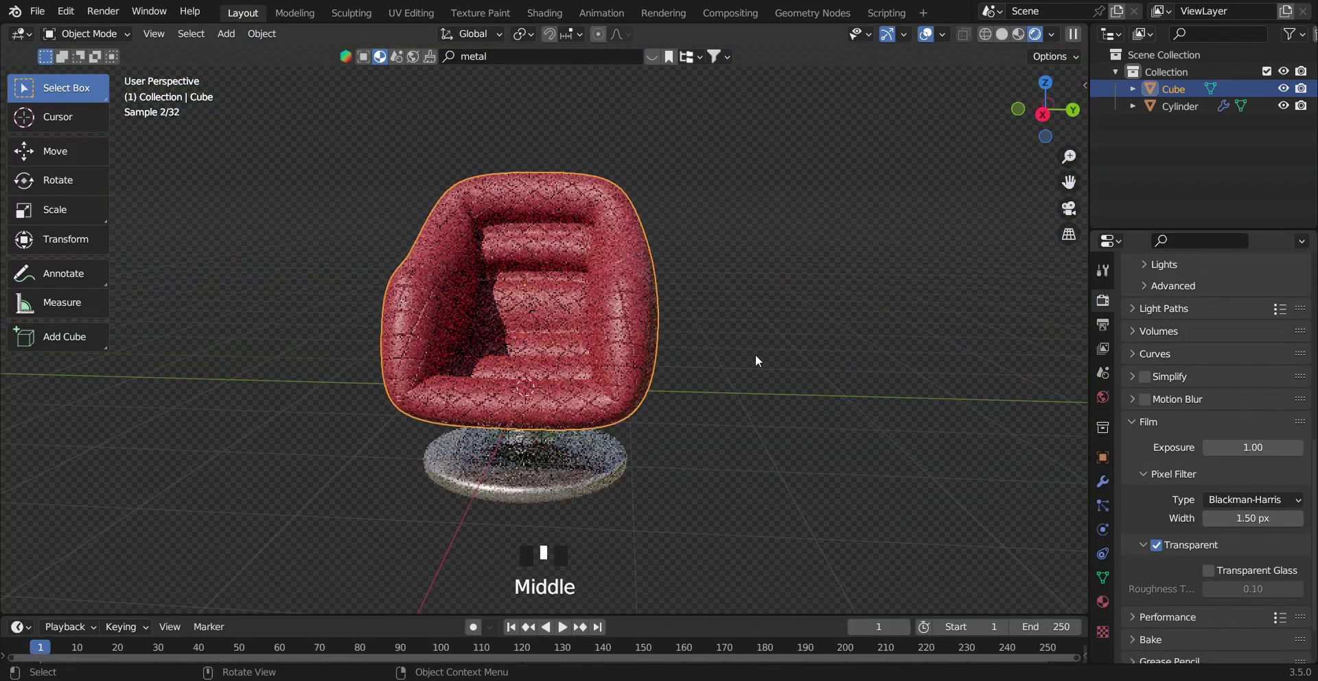
Step: Add an area light, scale it up and position it above the chair along Z
{"action": "key", "text": "shift+a"}
{"action": "left_click", "coordinate": [641, 562]}
{"action": "key", "text": "g"}
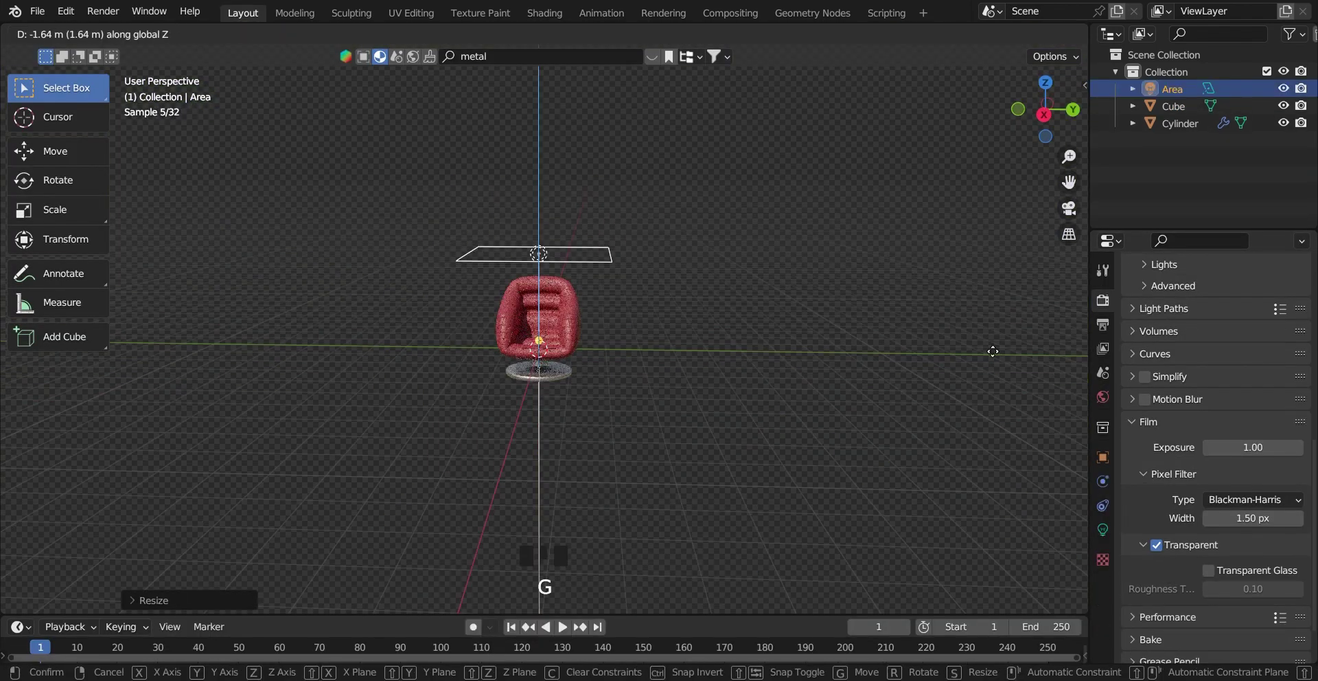